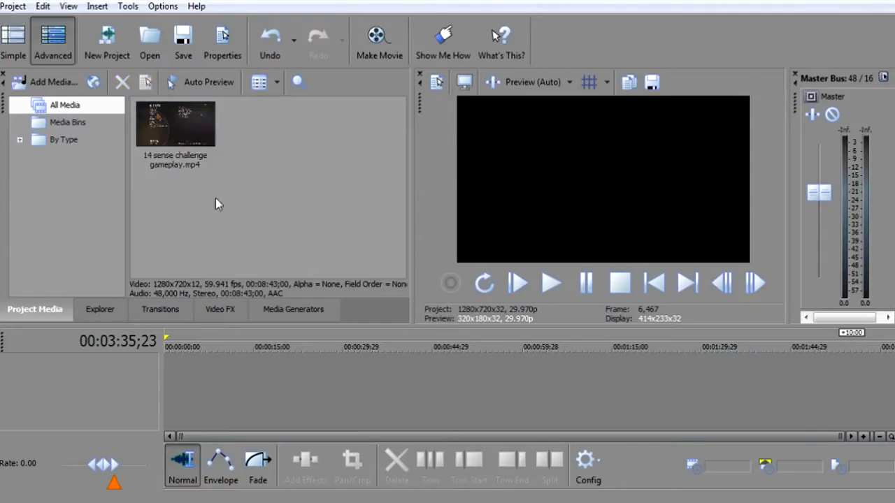
Add "14 sense challenge gameplay.mp4" to the timeline, keeping the current project video settings instead of matching the media
left_click_drag(177, 129, 197, 212)
left_click_drag(143, 409, 280, 391)
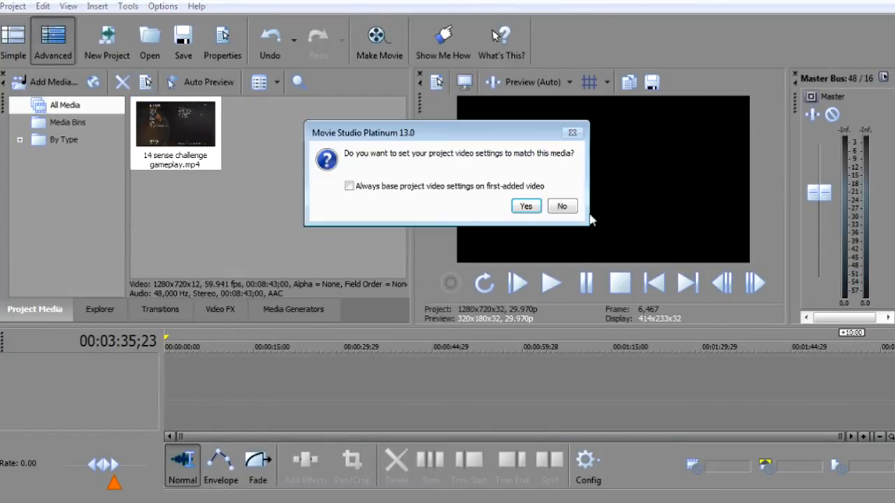
left_click(563, 206)
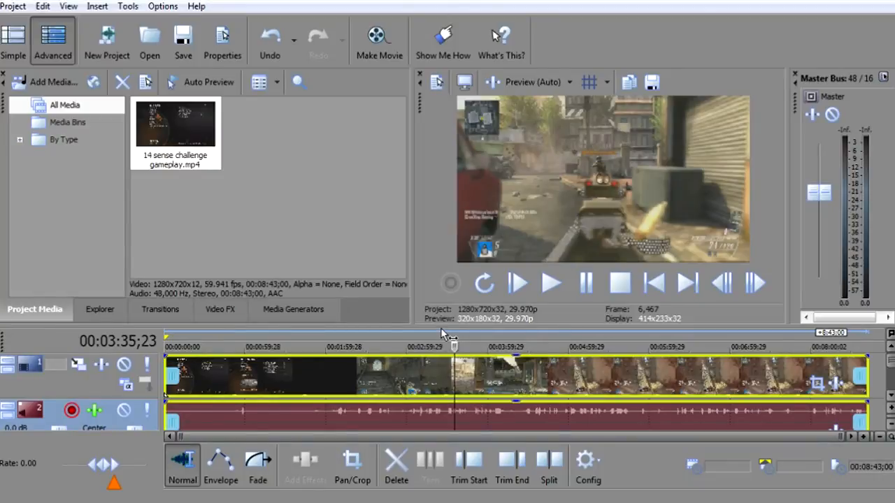
Play and scrub through the gameplay clip, pausing at about 00:03:35 beside the red van
left_click(440, 328)
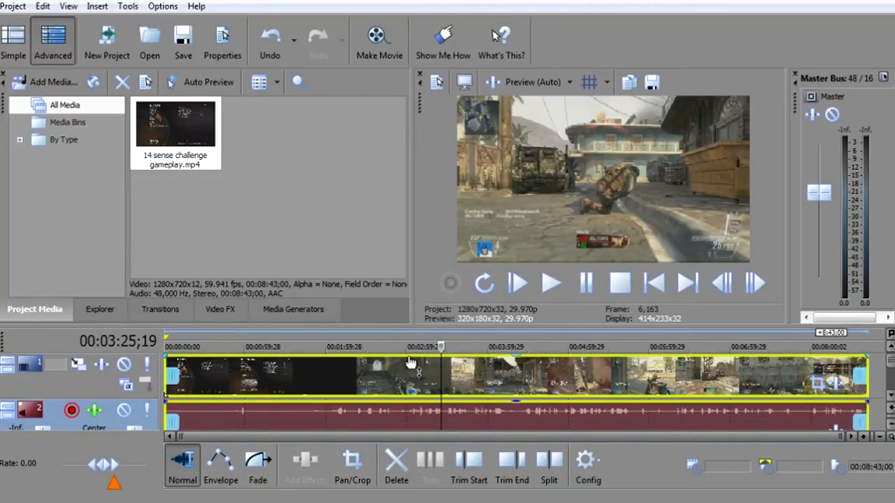
left_click(597, 293)
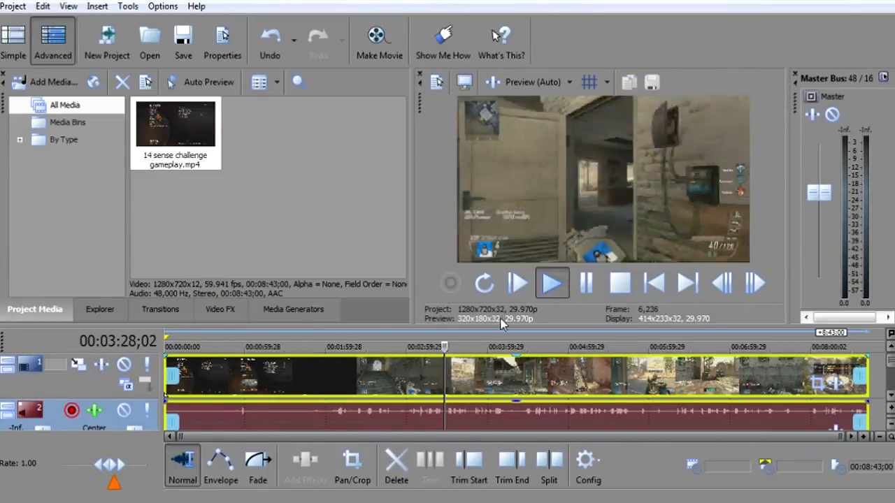
left_click(455, 337)
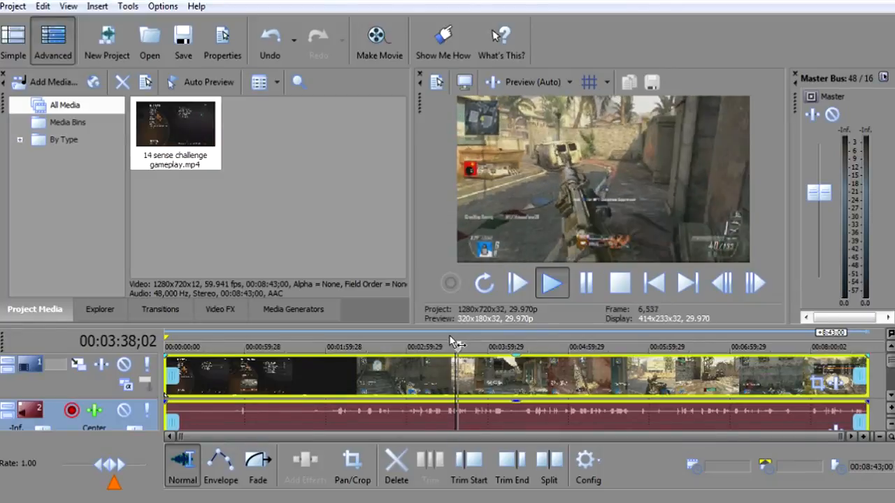
left_click(449, 337)
left_click(591, 286)
left_click(590, 286)
left_click(590, 286)
left_click(590, 285)
left_click(590, 285)
left_click(590, 284)
left_click(589, 284)
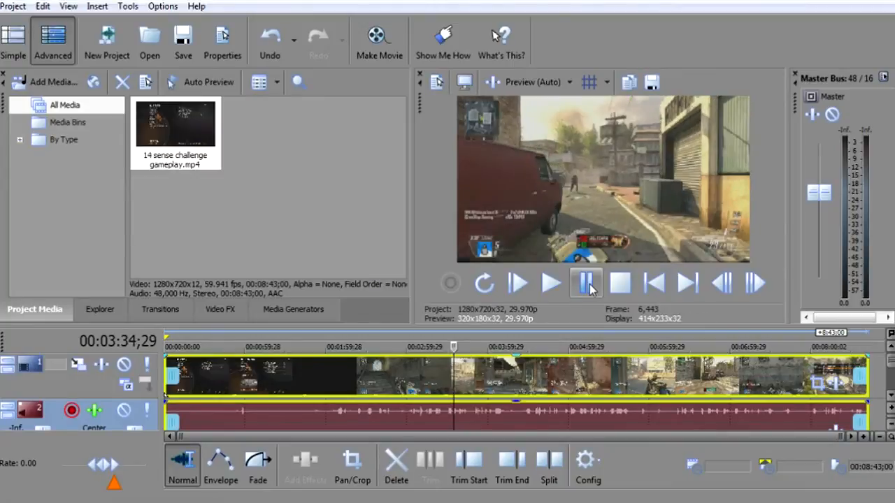
right_click(654, 362)
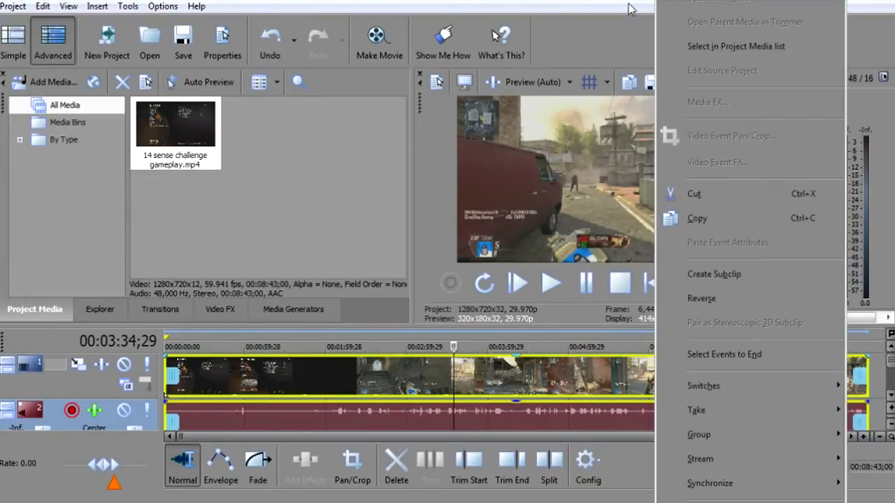
left_click(860, 352)
left_click(878, 368)
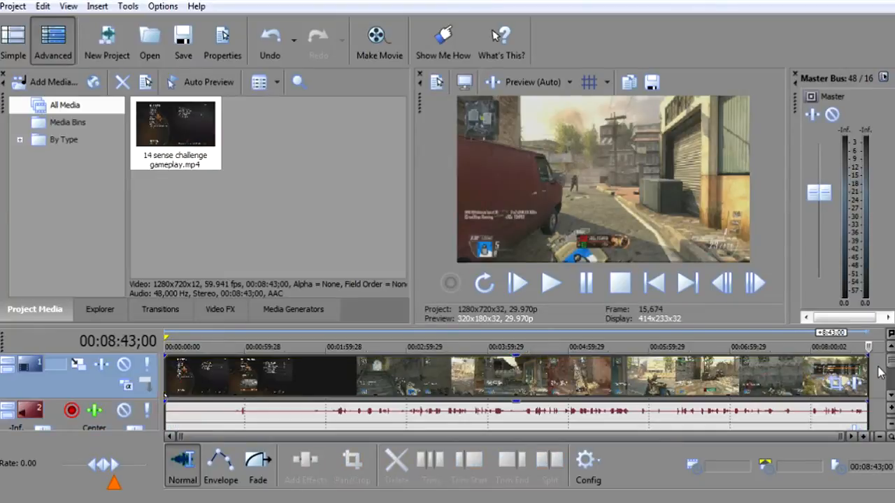
left_click(445, 338)
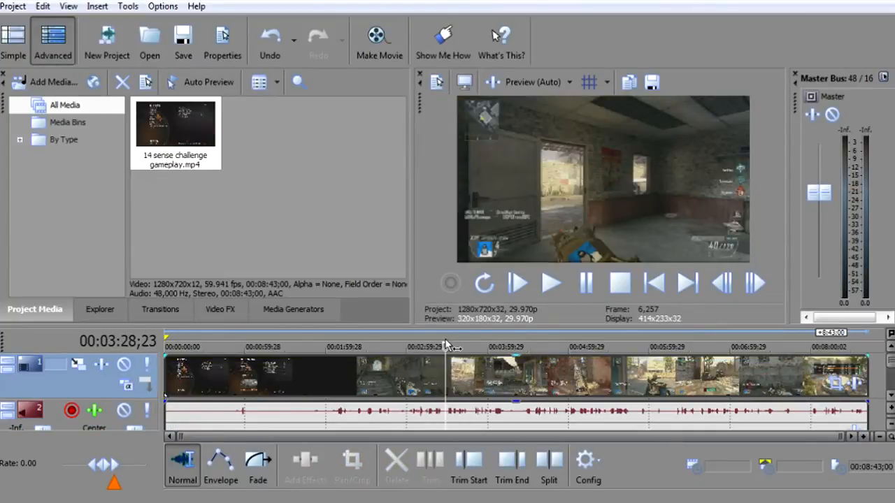
left_click(448, 338)
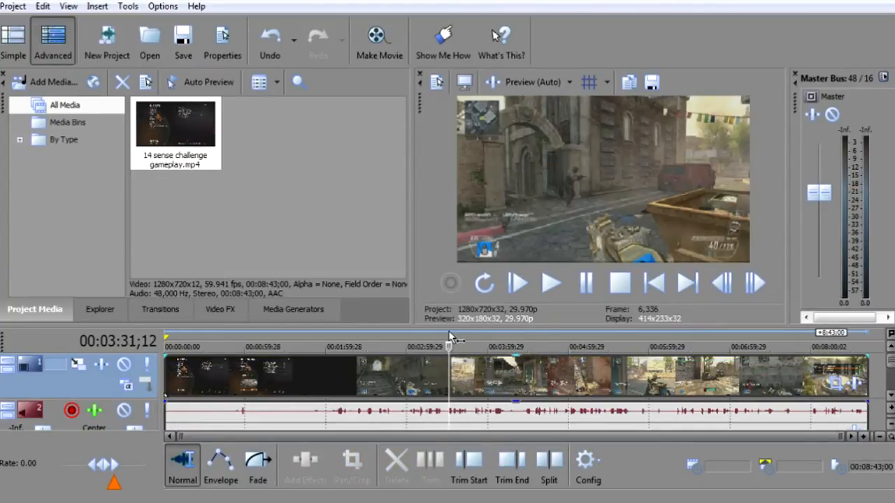
In the gameplay video event's properties, turn off Maintain aspect ratio, turn on Reduce interlace flicker and choose Disable resample
left_click(509, 376)
right_click(510, 376)
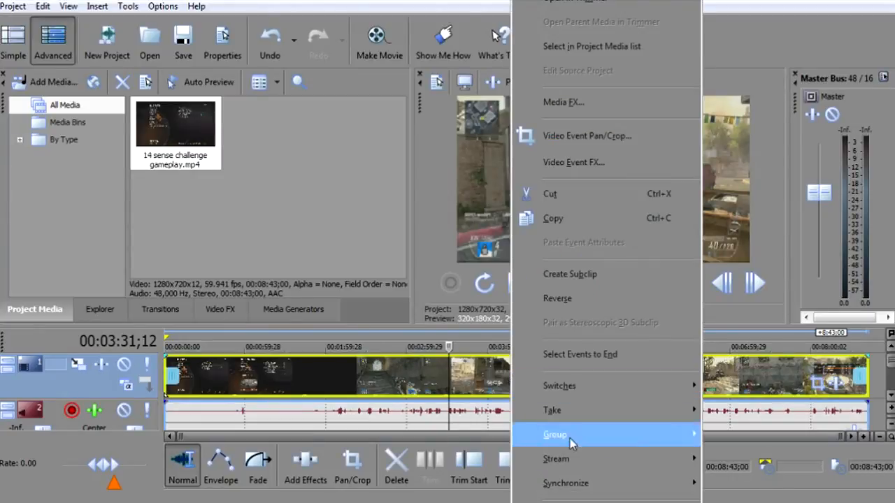
mouse_move(579, 479)
left_click(579, 502)
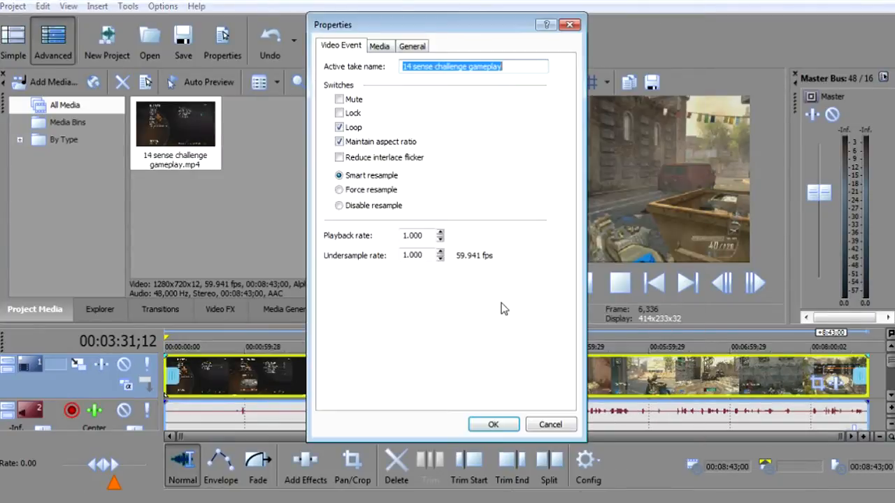
left_click_drag(392, 19, 245, 40)
left_click(190, 155)
left_click(197, 172)
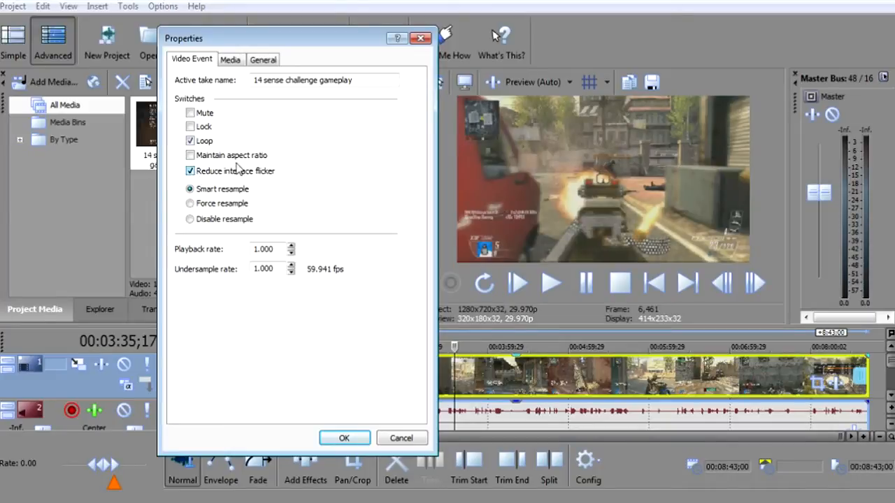
left_click(222, 222)
left_click(343, 436)
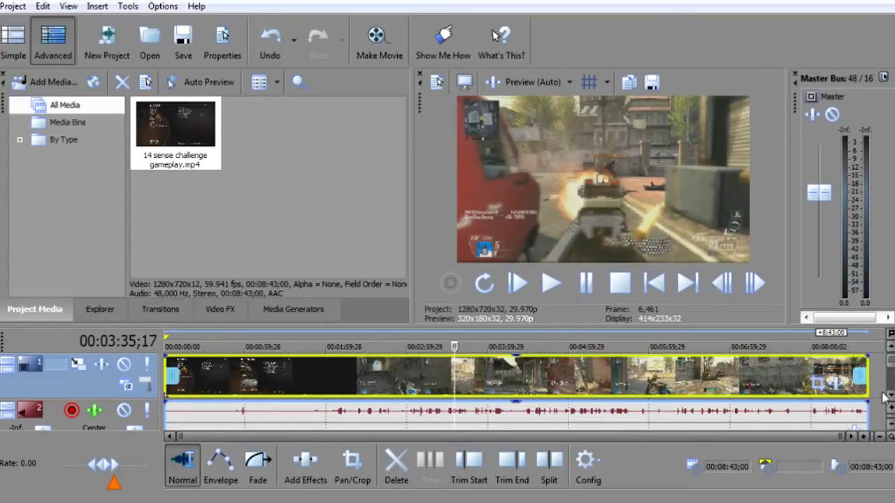
Play the clip from about 00:03:33 and pause at about 00:03:35, on the distant player beside the red van
left_click(452, 333)
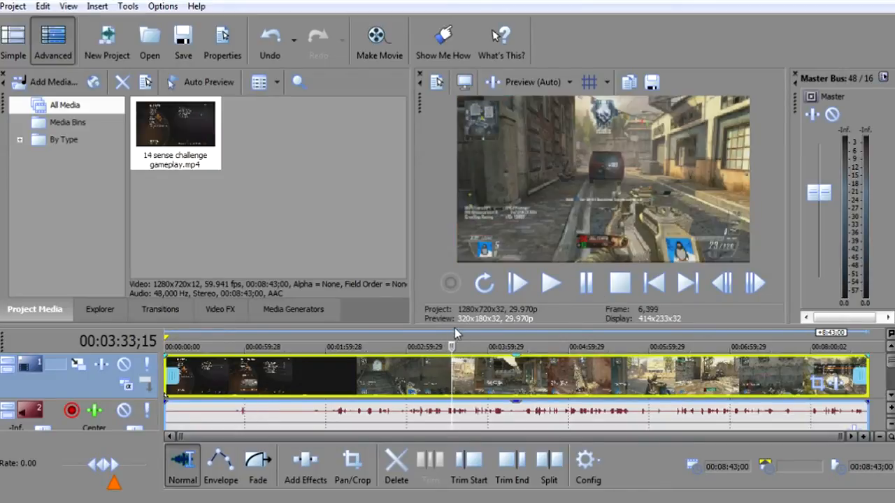
left_click(586, 283)
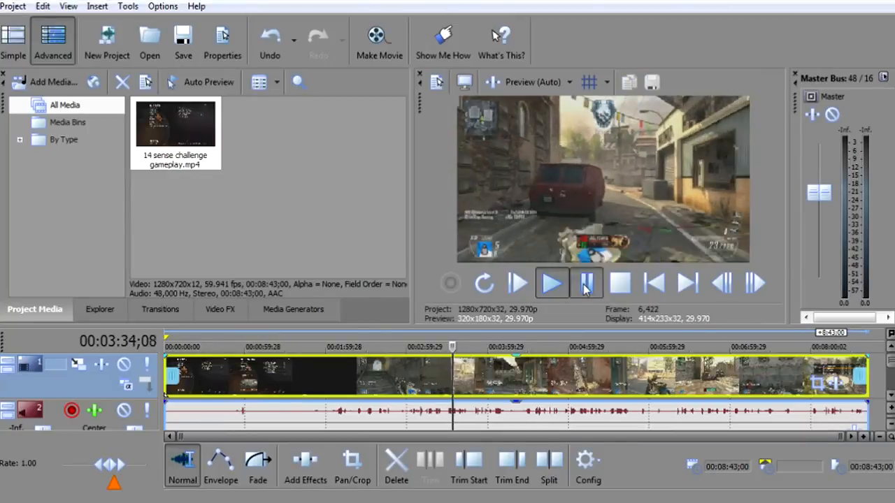
left_click(586, 284)
left_click(584, 287)
left_click(585, 288)
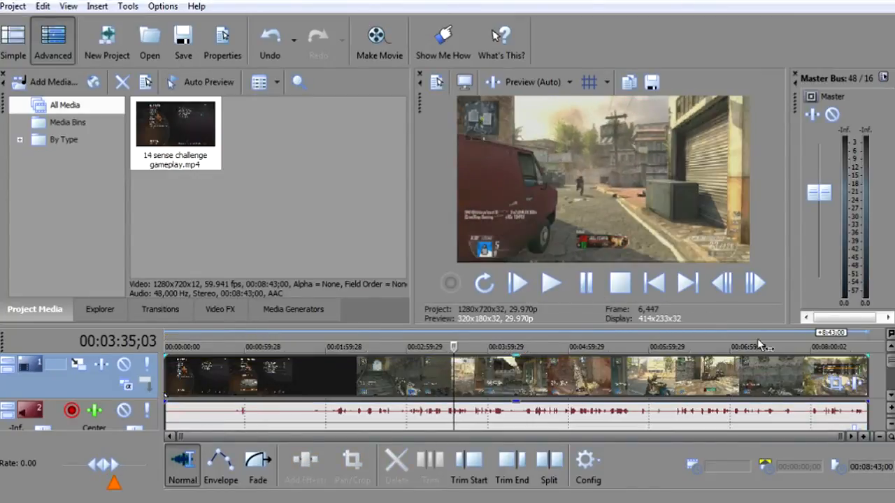
Insert a new video track above the gameplay and place a Soft Shadow (Legacy) Text event on it at the playhead
right_click(884, 383)
left_click(769, 144)
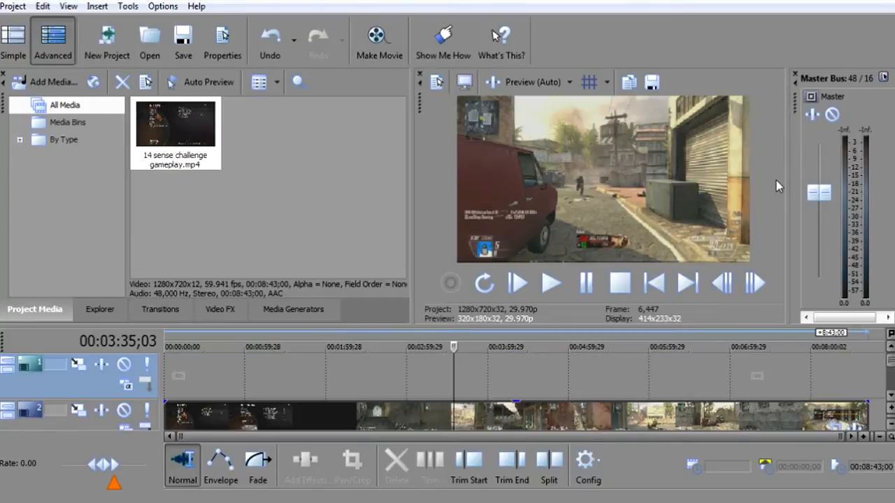
left_click(334, 307)
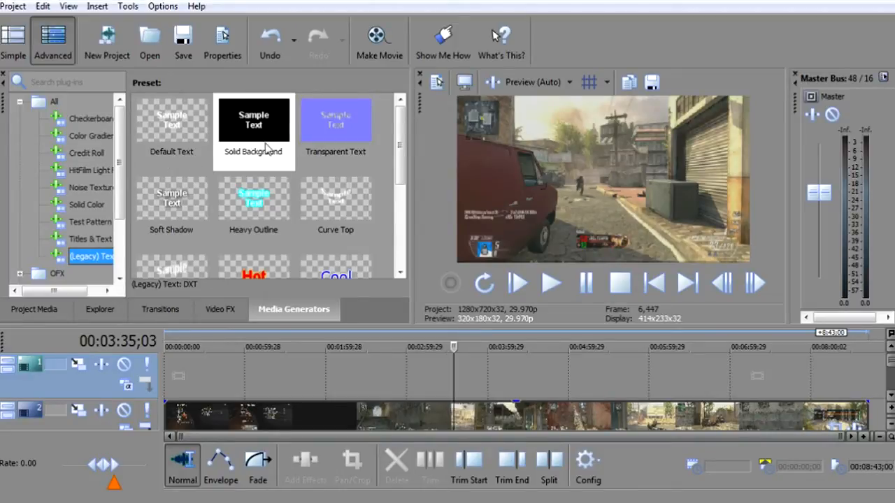
scroll(393, 160, "down", 3)
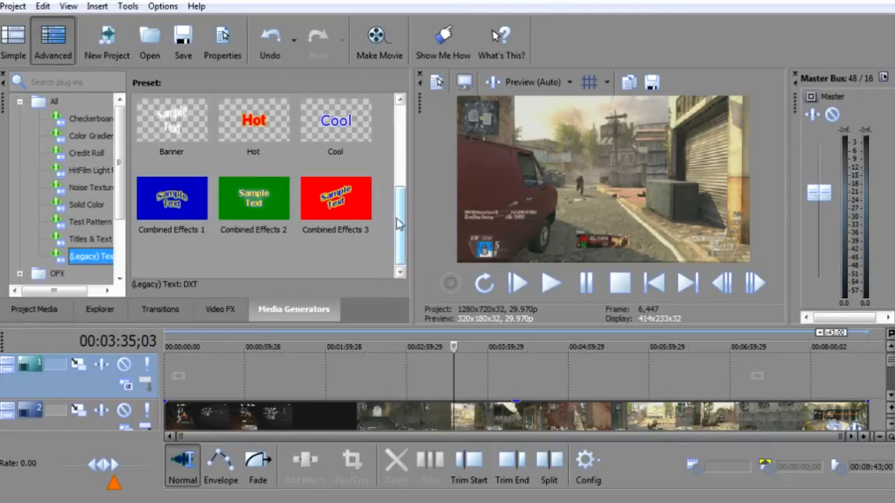
scroll(393, 223, "up", 3)
left_click_drag(155, 202, 458, 372)
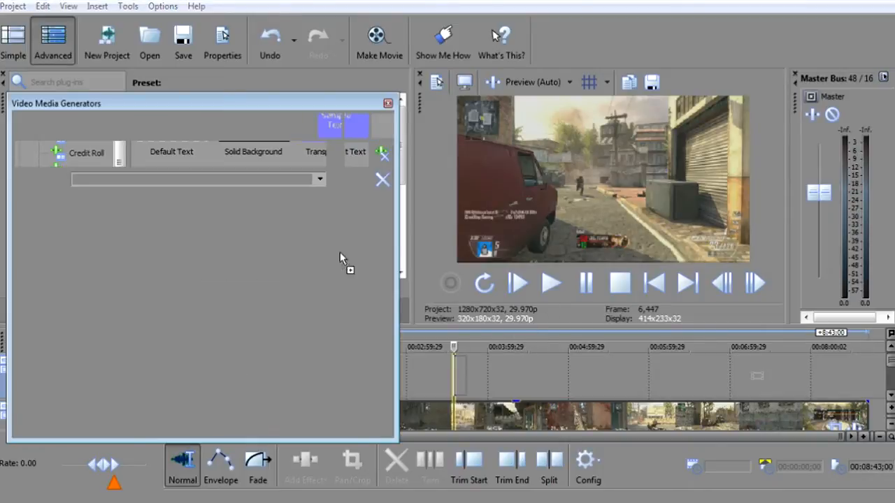
Replace the sample text with "im sprinting" and set its font size to 26
left_click_drag(313, 354, 138, 236)
type("im ")
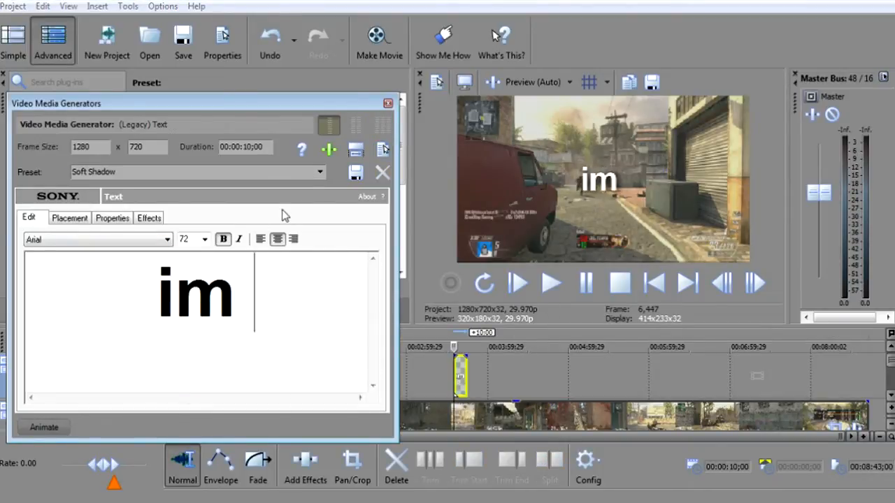
type("sprinting")
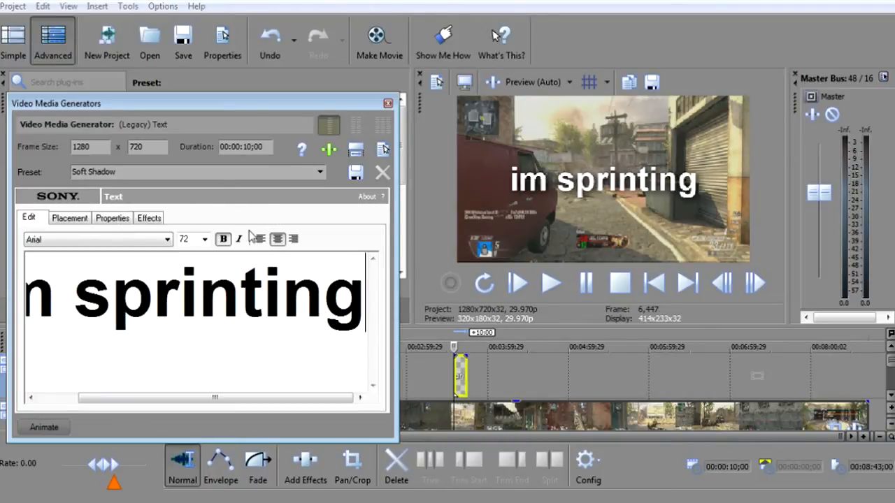
left_click(204, 239)
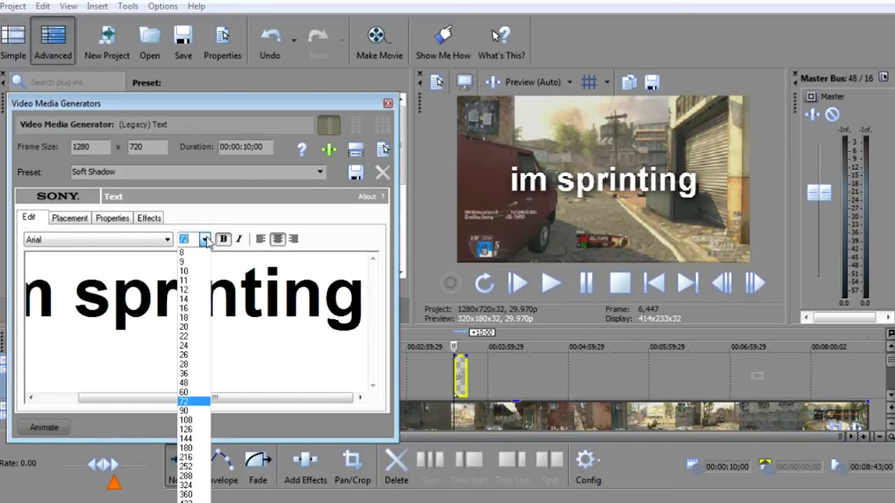
left_click(198, 346)
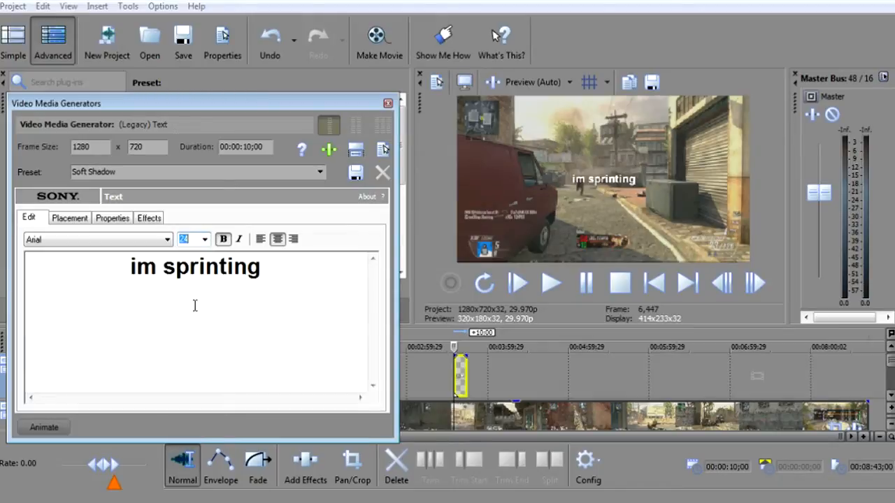
left_click(205, 239)
left_click(199, 358)
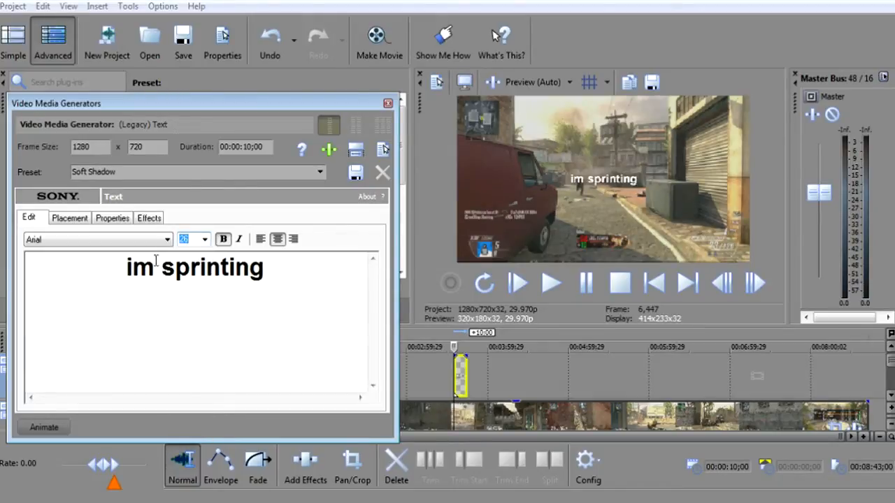
Place the text just above the distant player, at about X -0.142, Y -0.134
left_click(78, 218)
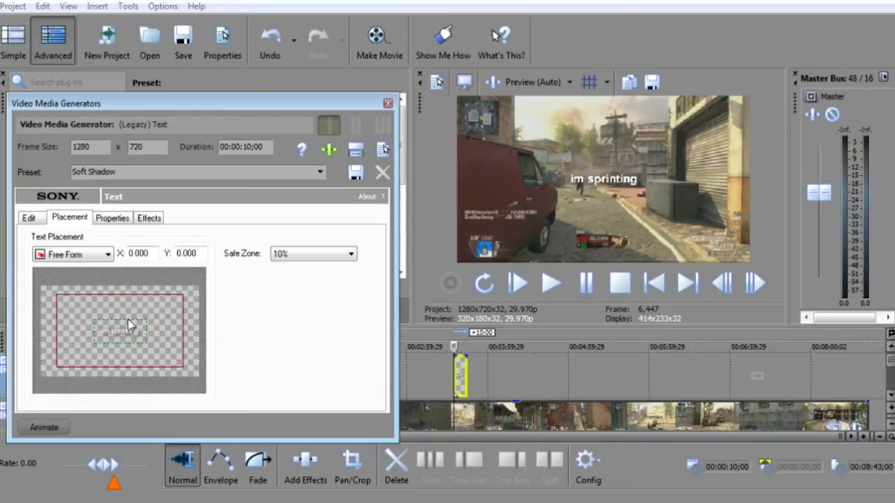
mouse_move(122, 327)
left_mouse_down()
mouse_move(132, 320)
mouse_move(135, 329)
left_mouse_up()
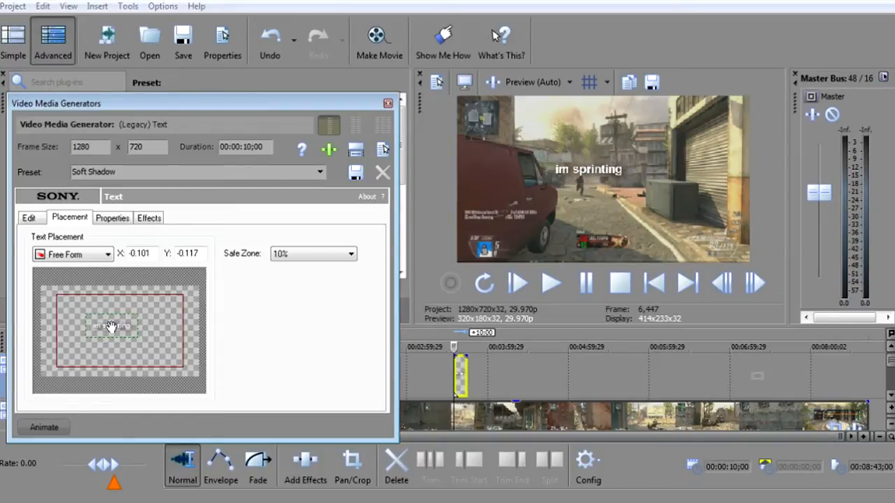
left_click_drag(109, 326, 107, 327)
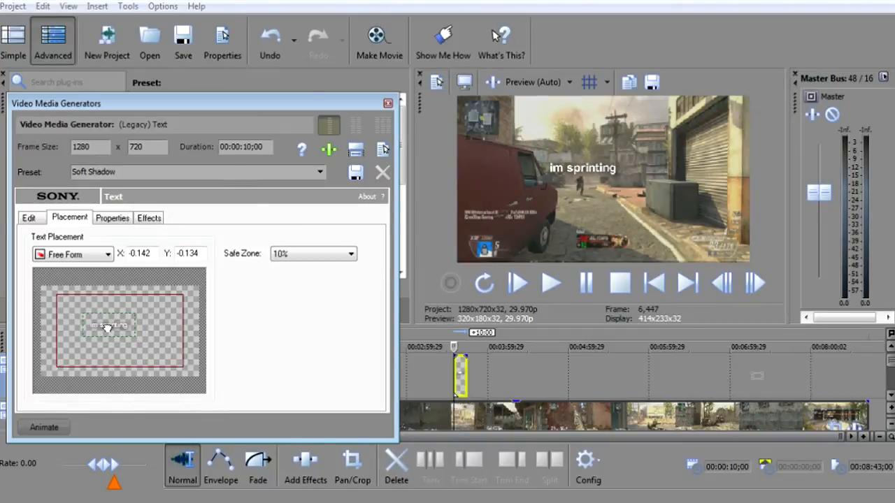
Give the text a black outline with a width of about 0.100
left_click(162, 219)
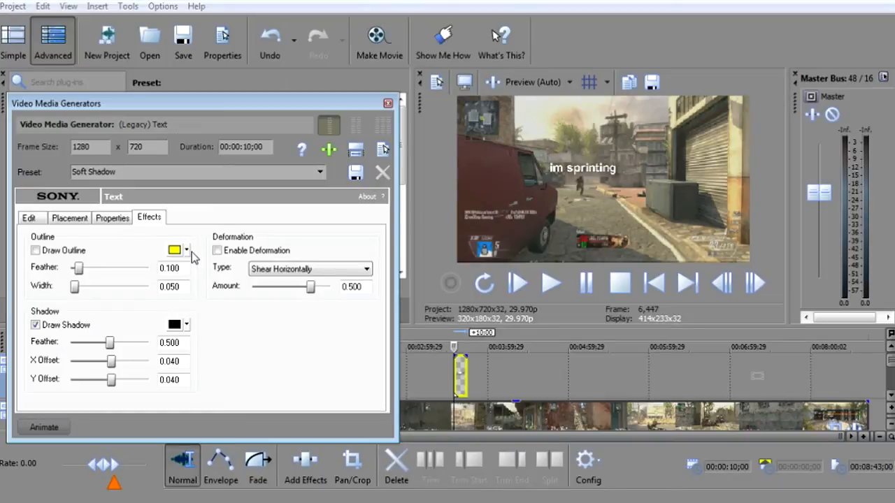
left_click(186, 251)
left_click(227, 321)
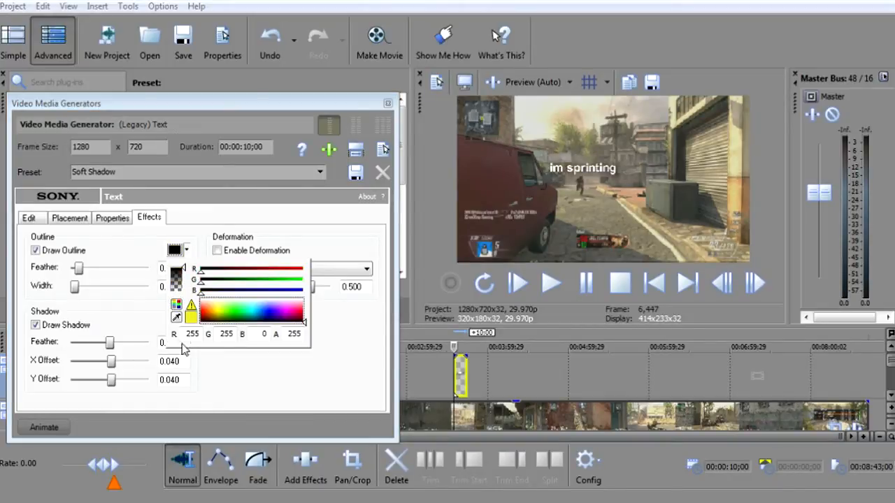
left_click(187, 252)
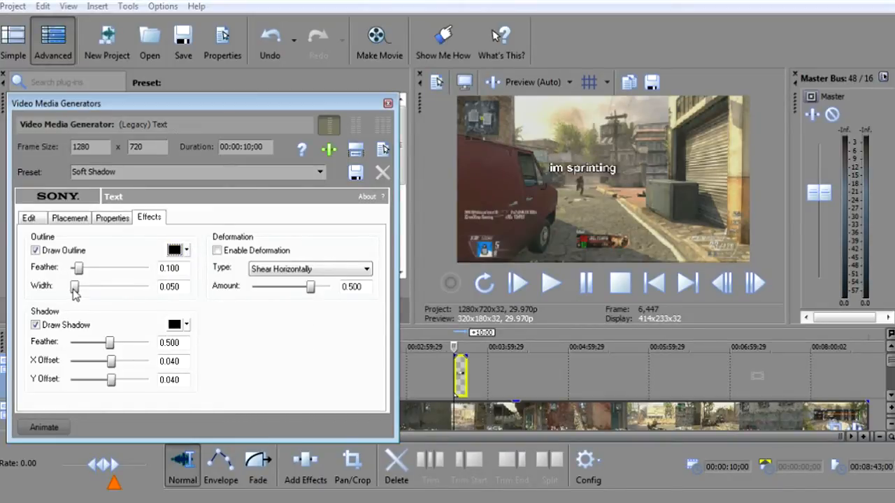
left_click_drag(74, 288, 82, 293)
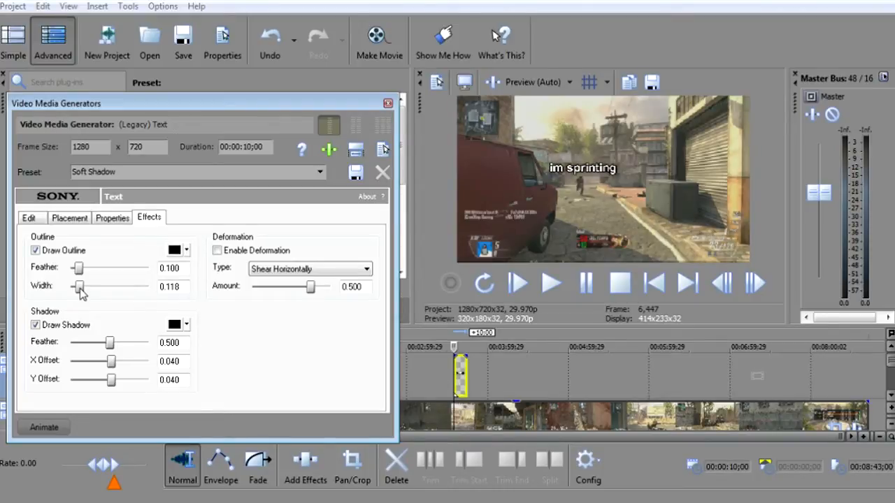
left_click_drag(81, 294, 80, 294)
Set the video preview quality to Best (Auto)
left_click(539, 82)
mouse_move(559, 178)
left_click(655, 186)
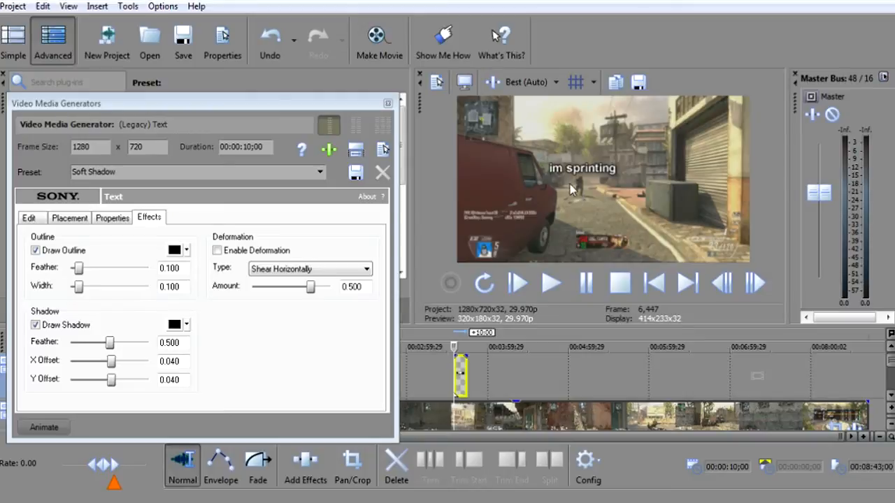
left_click(531, 82)
mouse_move(552, 134)
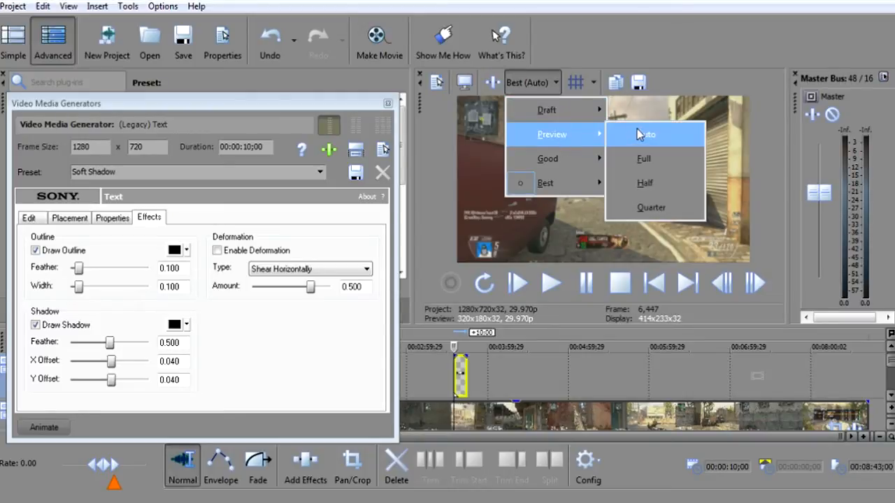
left_click(678, 53)
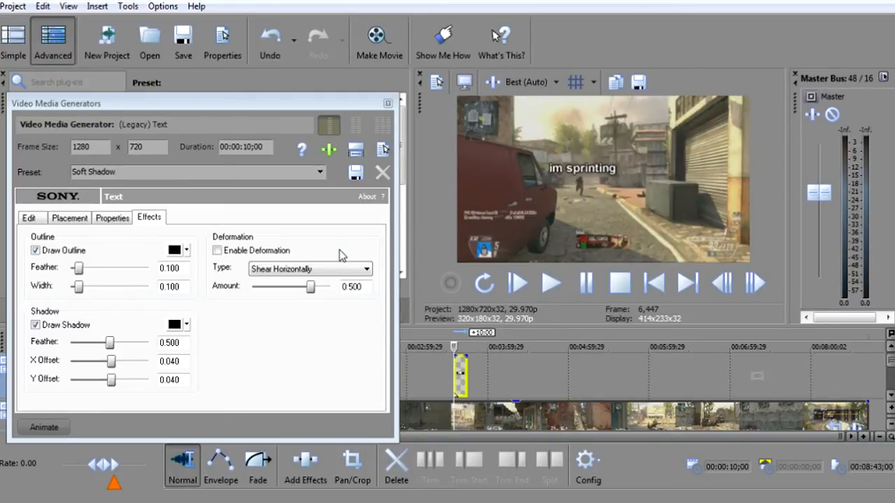
Close the text generator settings and zoom the timeline in on the start of the text event at 00:03:35;03
left_click(30, 218)
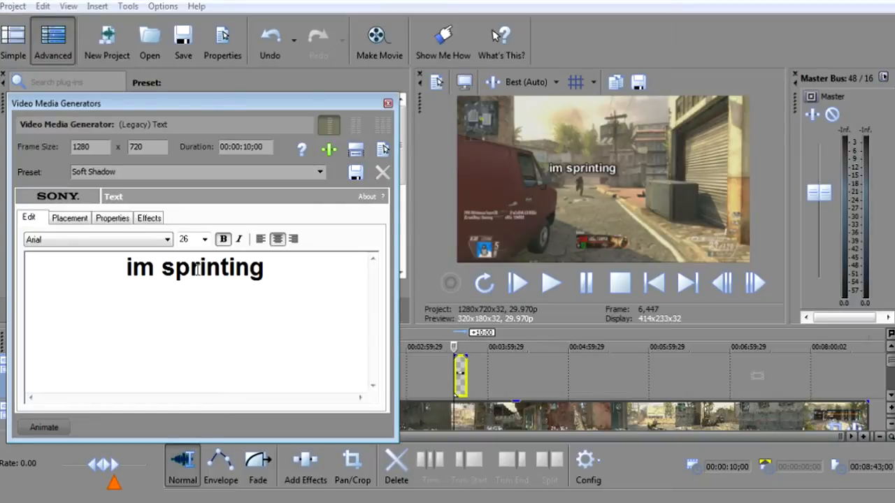
left_click(388, 103)
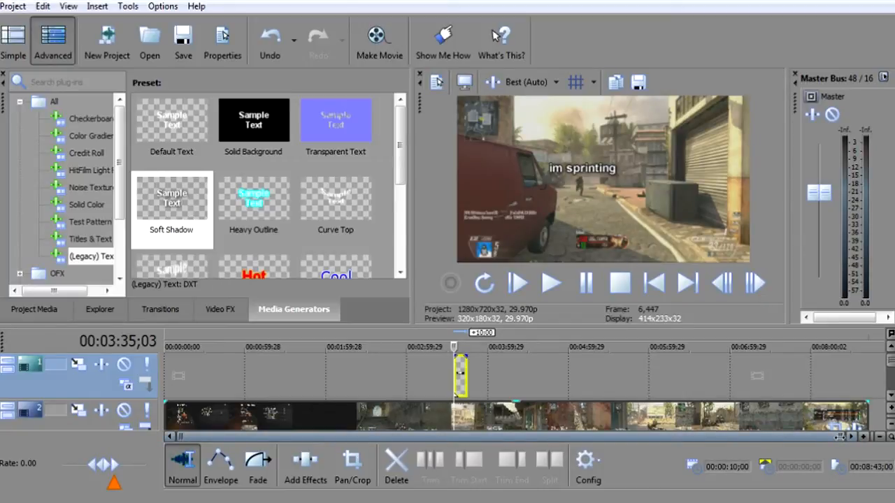
left_click_drag(839, 437, 198, 435)
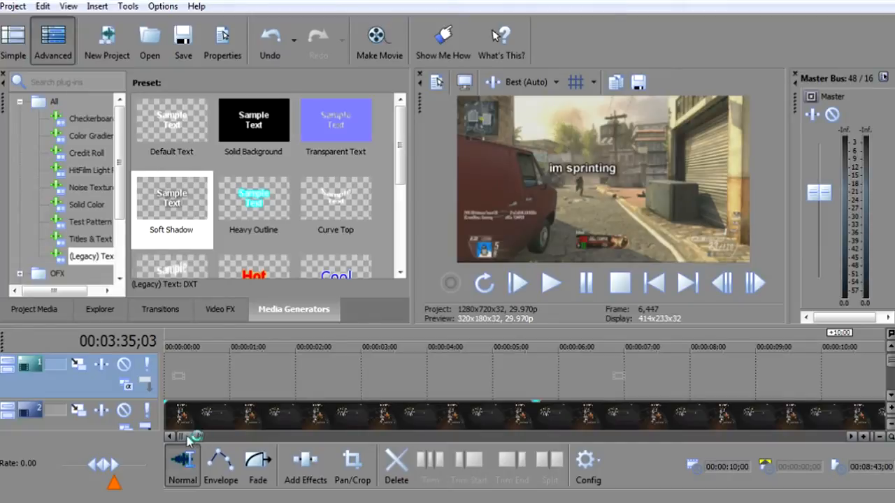
left_click_drag(188, 437, 458, 437)
mouse_move(467, 435)
left_mouse_down()
mouse_move(451, 434)
mouse_move(471, 437)
mouse_move(464, 437)
left_mouse_up()
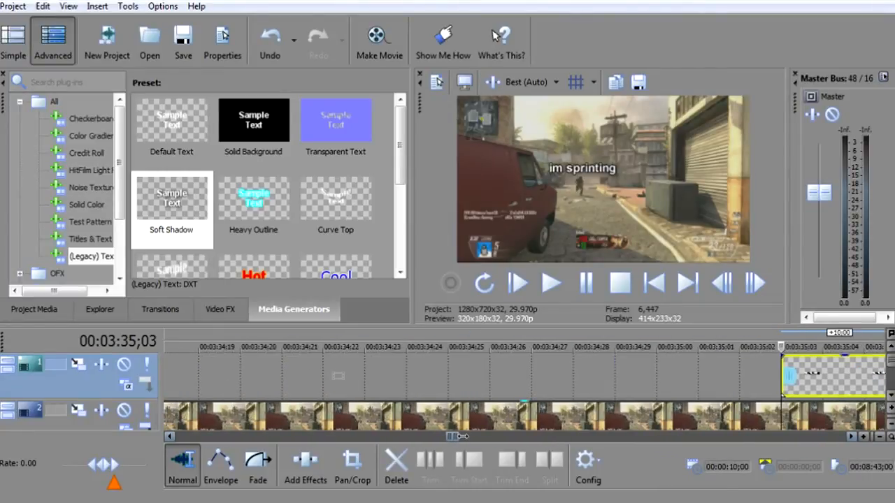
mouse_move(452, 438)
left_mouse_down()
mouse_move(468, 437)
mouse_move(460, 437)
left_mouse_up()
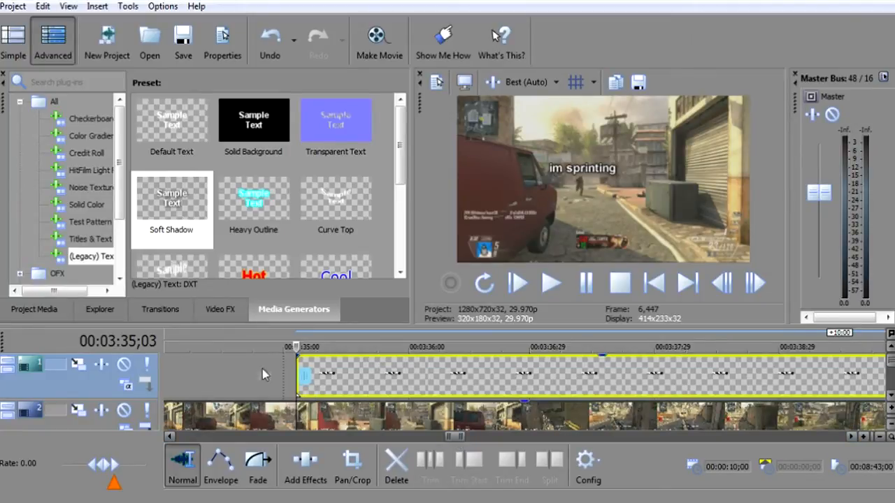
left_click(56, 311)
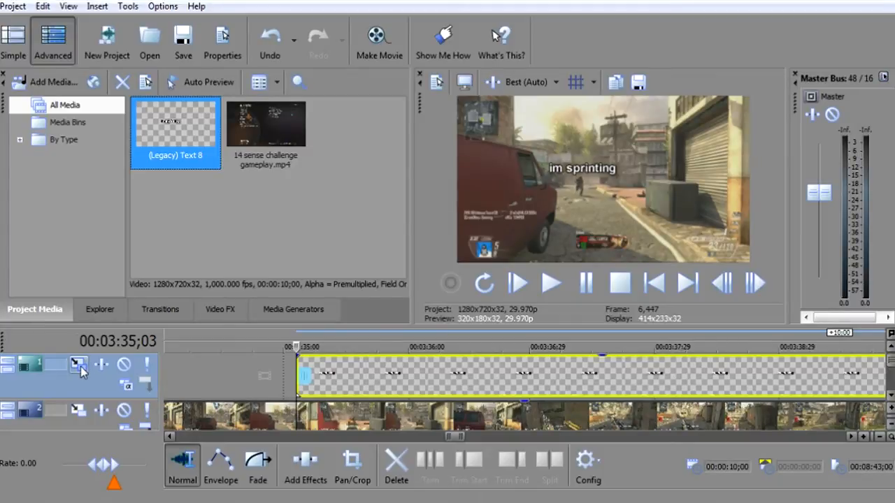
left_click(355, 367)
right_click(355, 366)
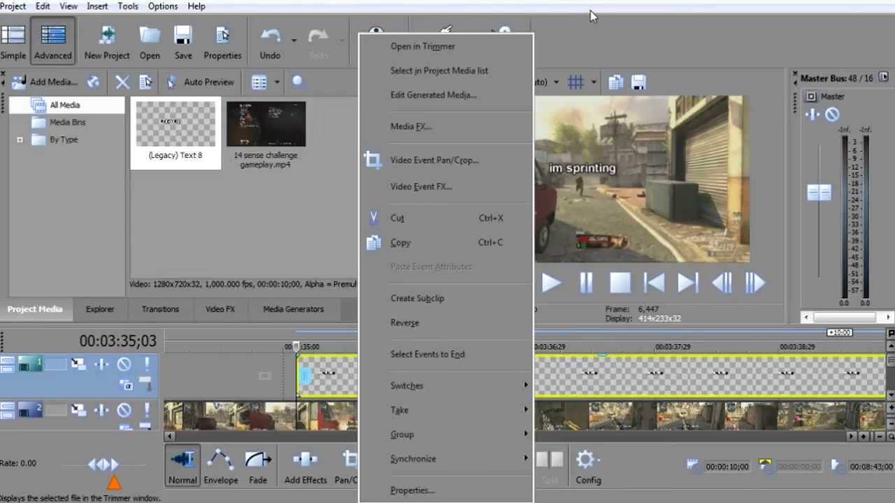
left_click(571, 322)
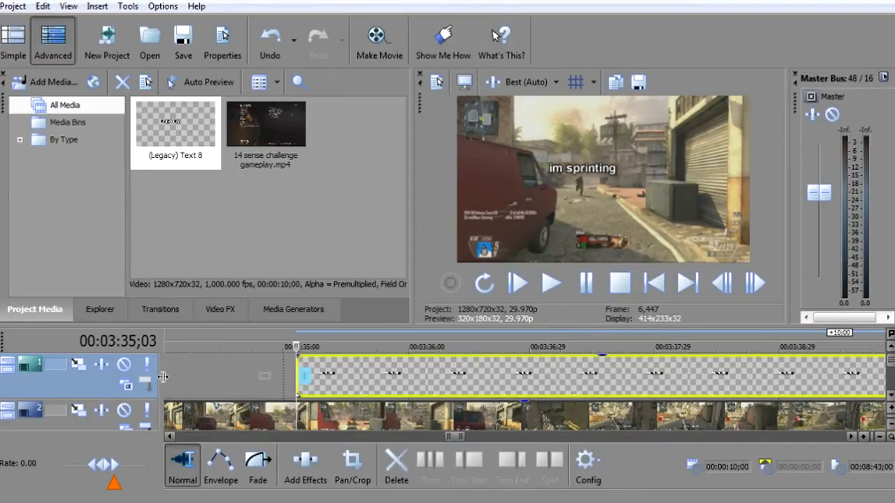
mouse_move(161, 376)
left_mouse_down()
mouse_move(121, 378)
mouse_move(154, 377)
left_mouse_up()
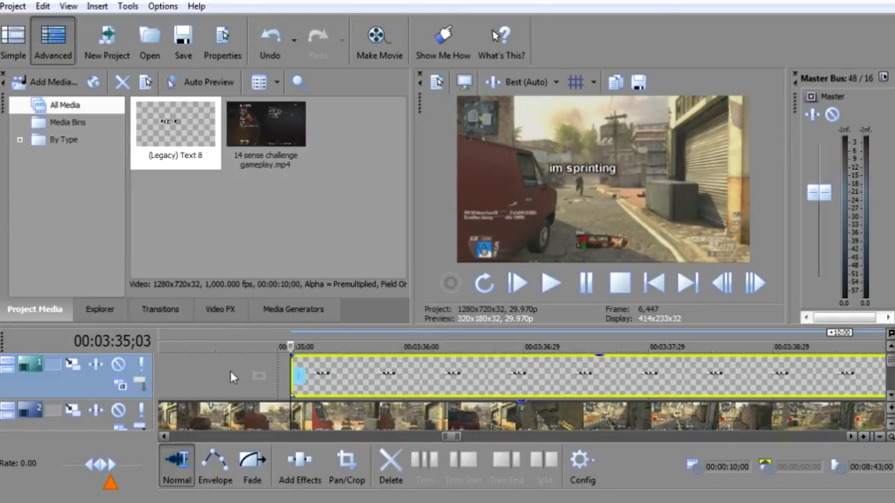
Open Track Motion for the text track and zoom its keyframe timeline in around 00:03:35
left_click(64, 368)
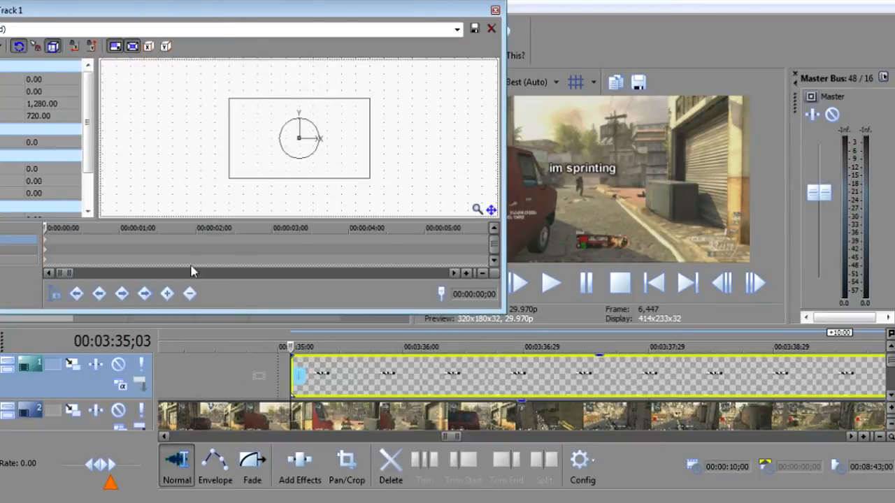
left_click_drag(163, 14, 295, 30)
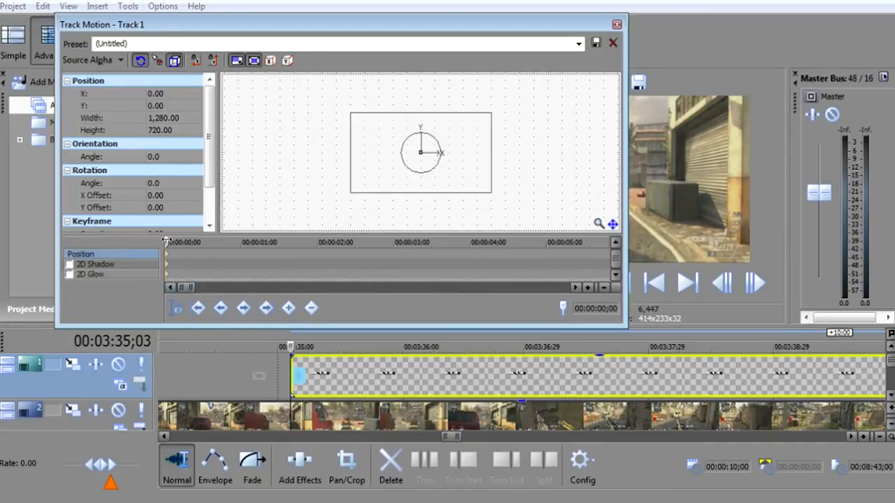
left_click_drag(166, 241, 197, 245)
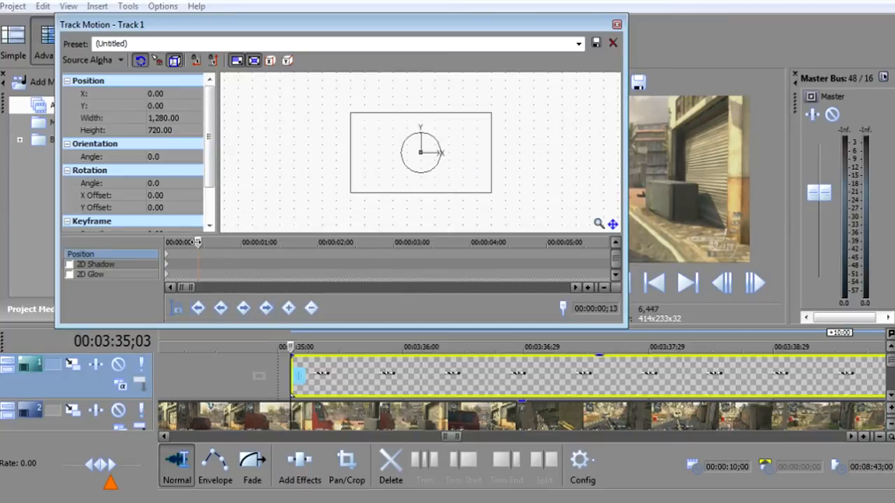
left_click_drag(195, 288, 242, 288)
mouse_move(172, 241)
left_mouse_down()
mouse_move(417, 242)
mouse_move(581, 262)
mouse_move(418, 271)
left_mouse_up()
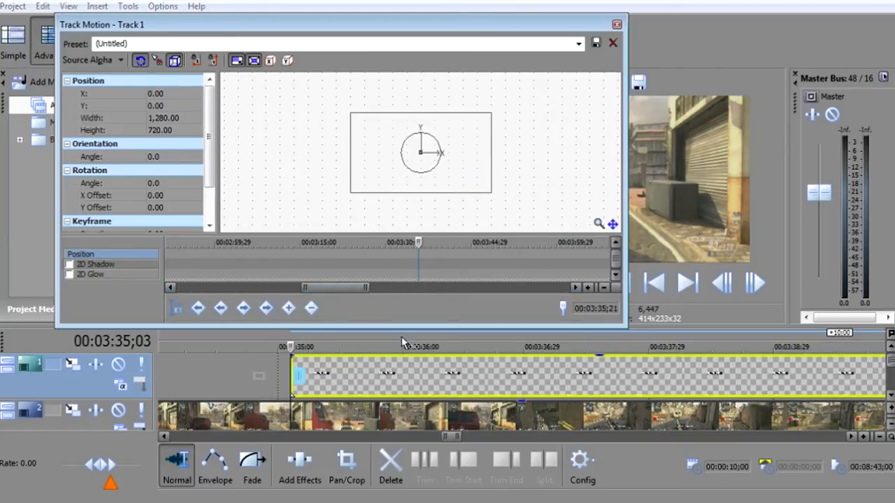
left_click_drag(369, 287, 338, 289)
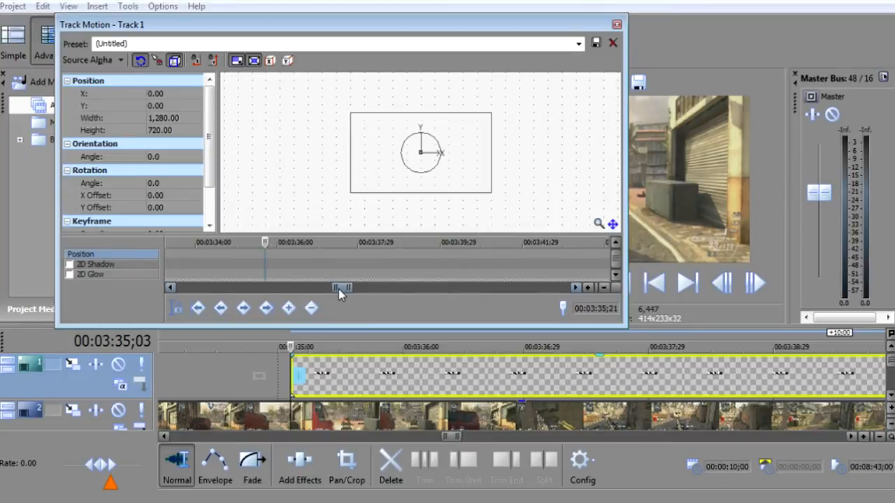
left_click_drag(353, 287, 342, 290)
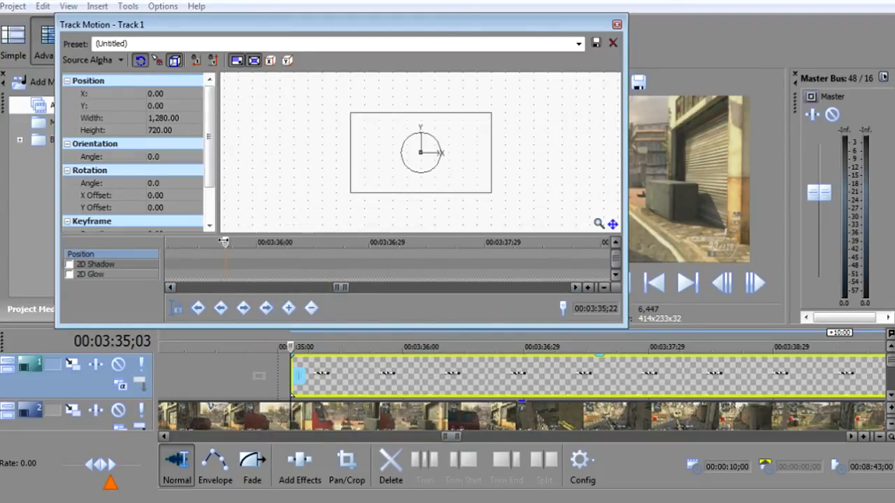
Move the Track Motion keyframe cursor to 00:03:35;03, matching the project cursor at the text's start
key("Left")
key("Left")
key("Left")
key("Left")
key("Left")
key("Left")
key("Left")
key("Left")
key("Left")
key("Left")
key("Left")
key("Left")
key("Left")
key("Left")
key("Left")
key("Left")
key("Left")
key("Left")
key("Left")
key("Left")
key("Left")
key("Right")
key("Right")
key("Right")
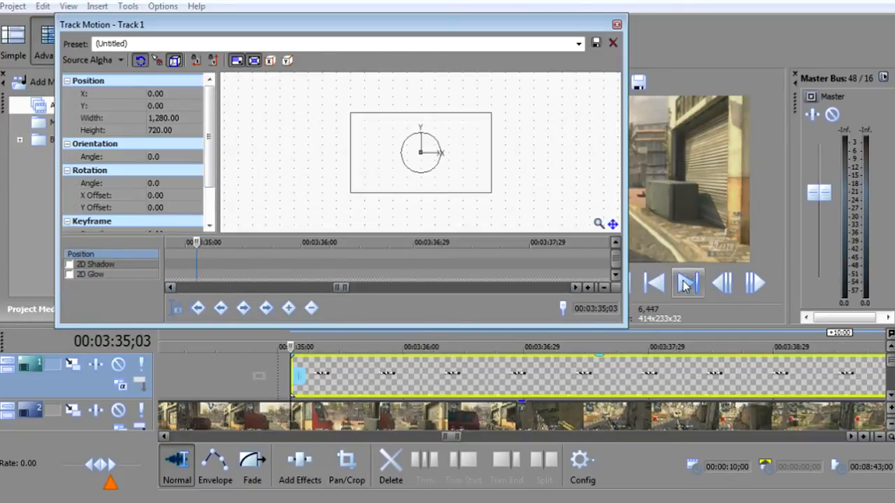
Uncover the video preview and compare frames 00:03:35;03 and 00:03:35;04 to check how far the player moves relative to the text
left_click_drag(504, 32, 354, 37)
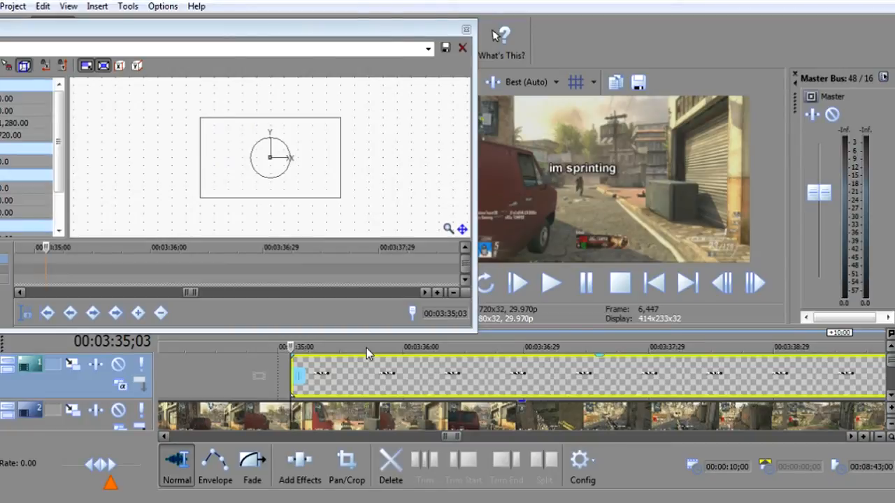
key("Right")
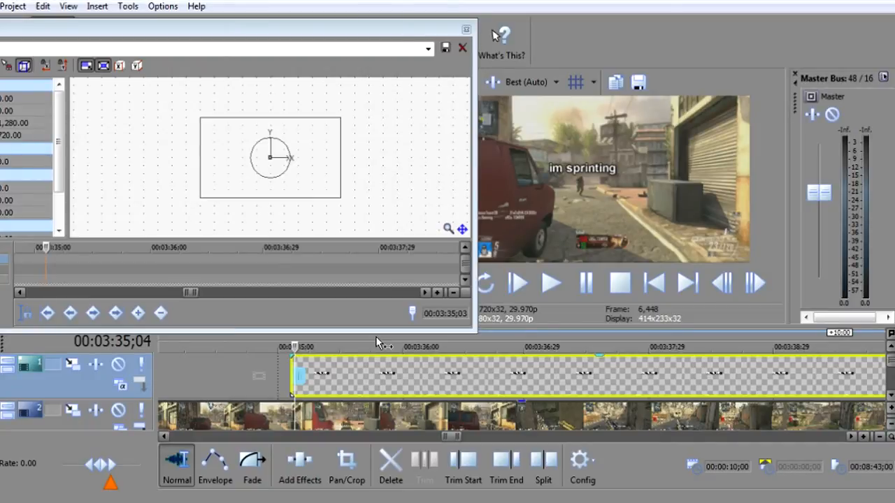
key("Left")
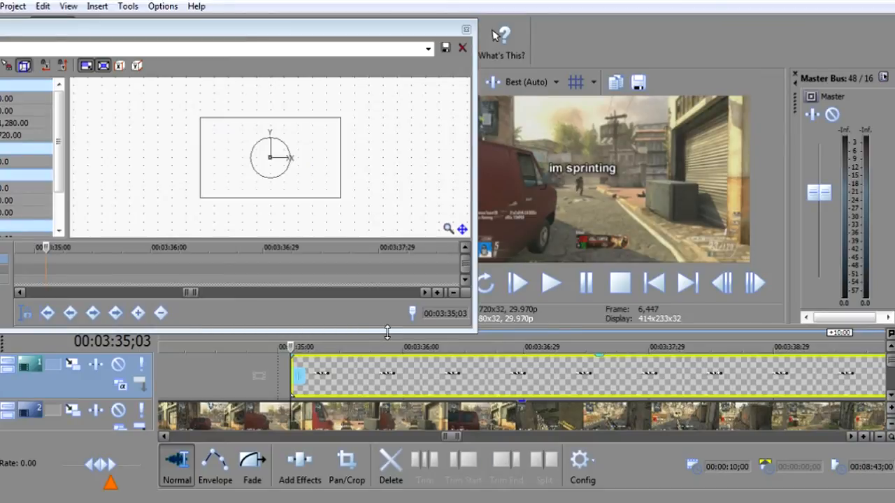
key("Right")
key("Left")
key("Right")
key("Left")
key("Right")
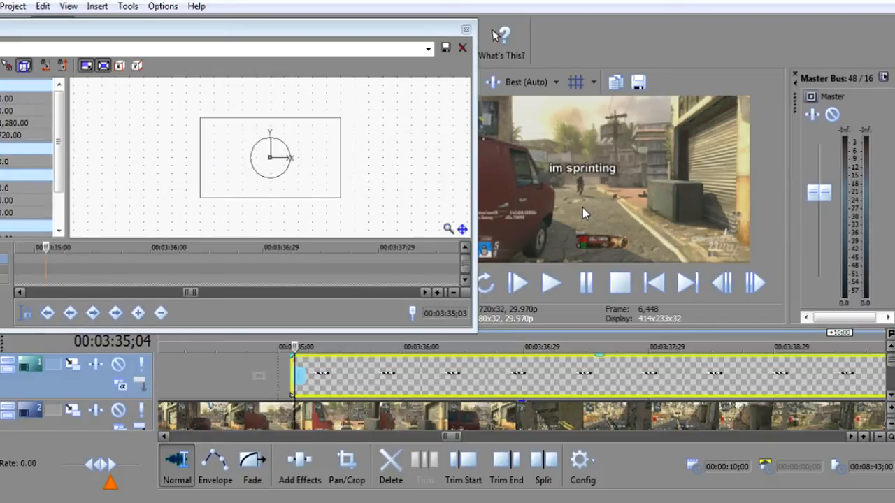
Add a position keyframe at 00:03:35;05 and nudge the text track left by 6.43
key("Right")
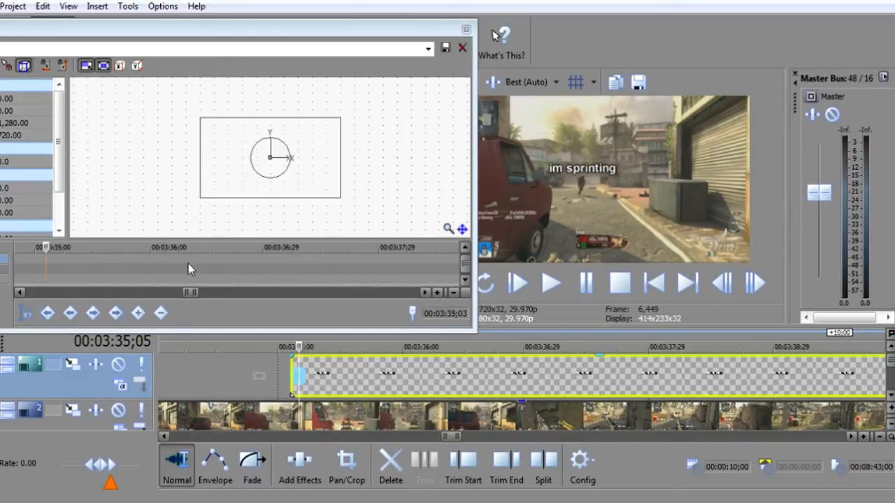
left_click_drag(47, 248, 49, 248)
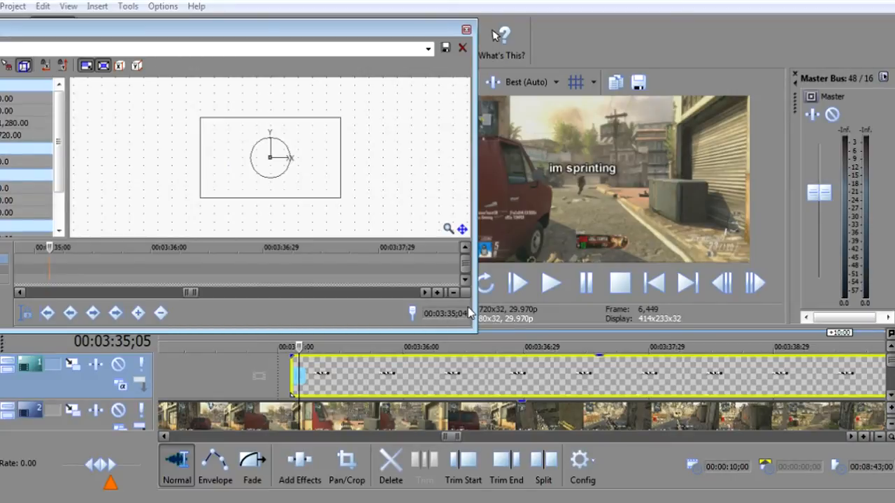
key("Right")
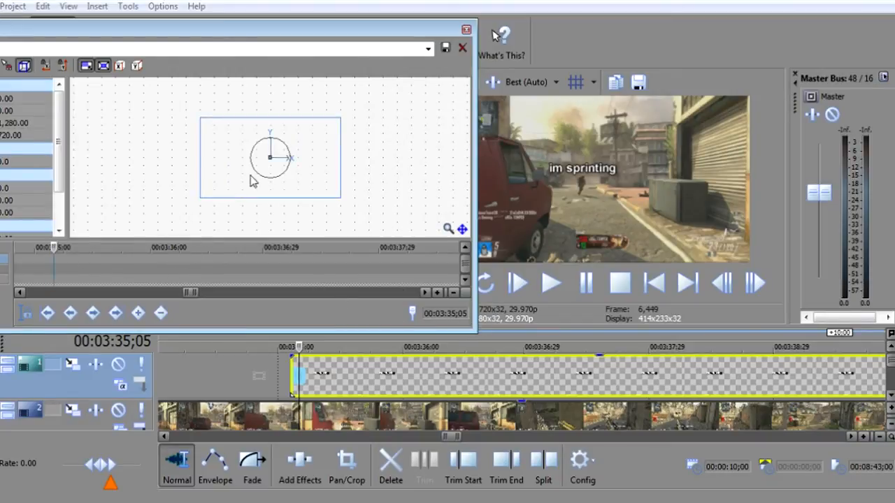
left_click(235, 186)
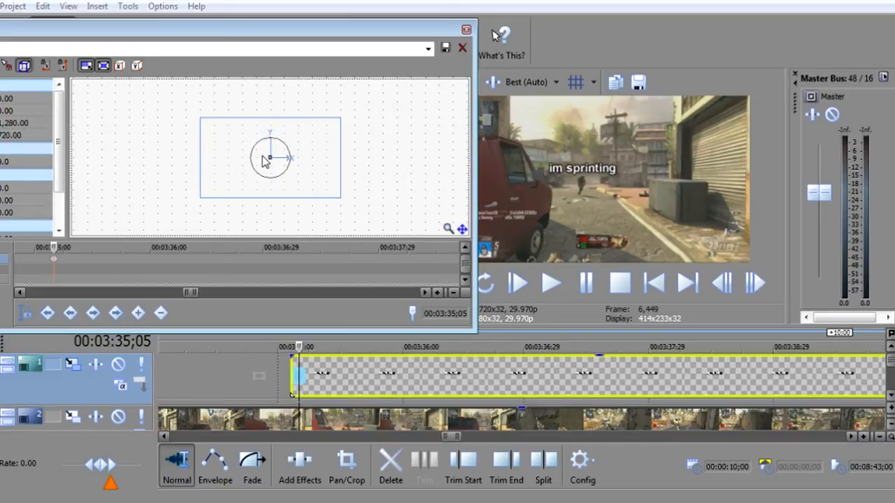
key("Left")
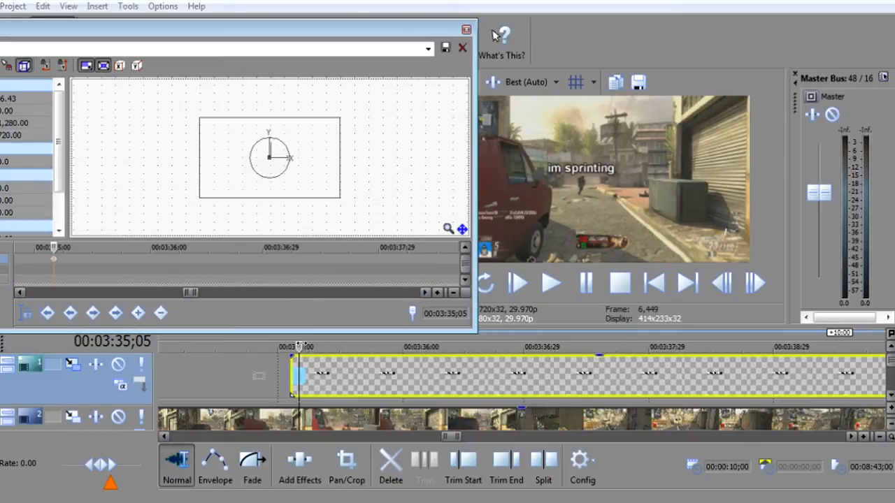
Add a position keyframe at 00:03:35;06 and move the text track to X 0.00, Y 12.86, above the player
left_click(302, 346)
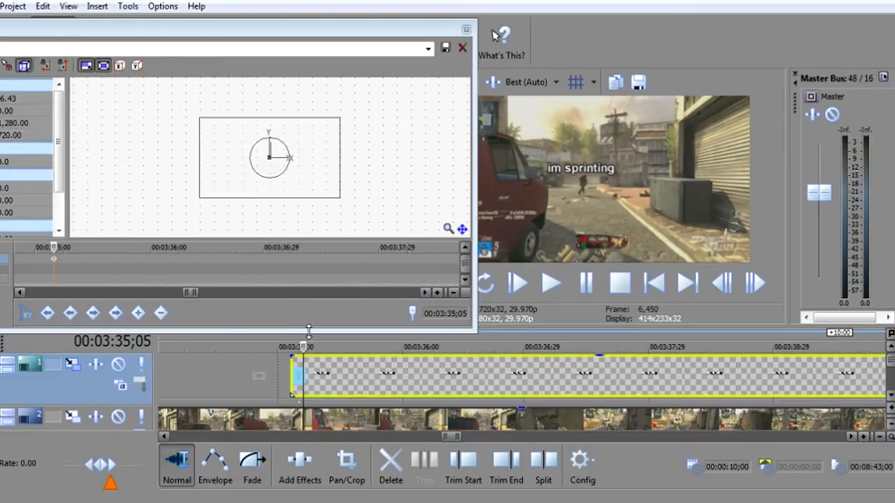
key("Left")
key("Left")
key("Right")
key("Right")
left_click(53, 248)
key("Right")
left_click(231, 186)
key("Right")
key("Up")
key("Up")
key("Up")
key("Down")
key("Down")
key("Right")
key("Right")
key("Up")
key("Up")
key("Left")
key("Left")
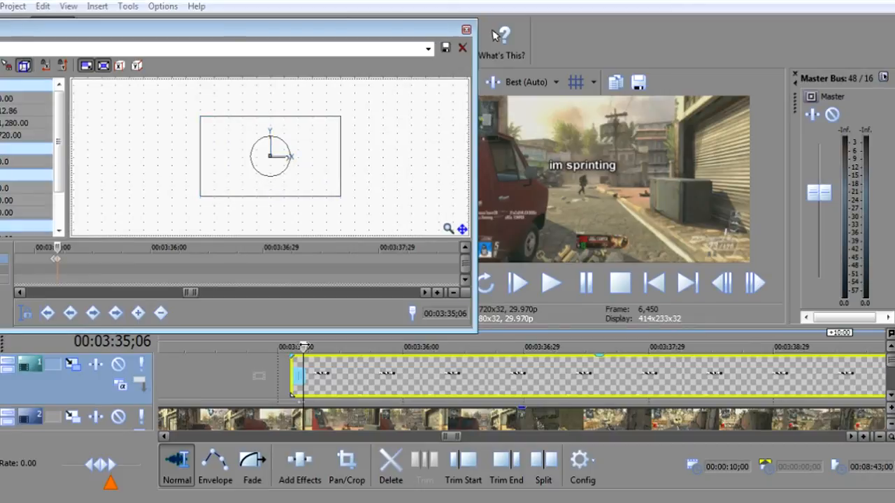
Add a position keyframe at 00:03:35;07 and move the text track to X 6.43, Y 12.86
left_click(305, 347)
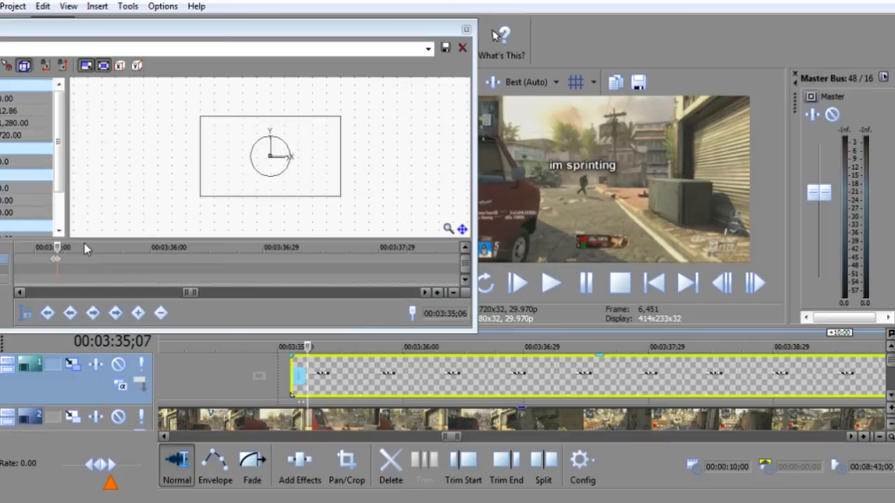
left_click(59, 247)
key("Right")
left_click_drag(257, 183, 259, 185)
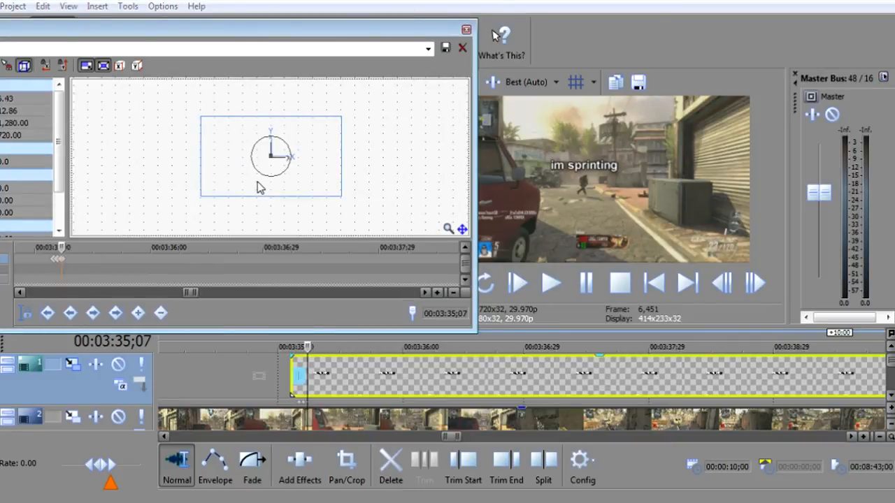
Keyframe the text track frame by frame from 00:03:35;08 to 00:03:35;10, ending at X 25.71, Y 12.86, and close Track Motion
left_click(309, 346)
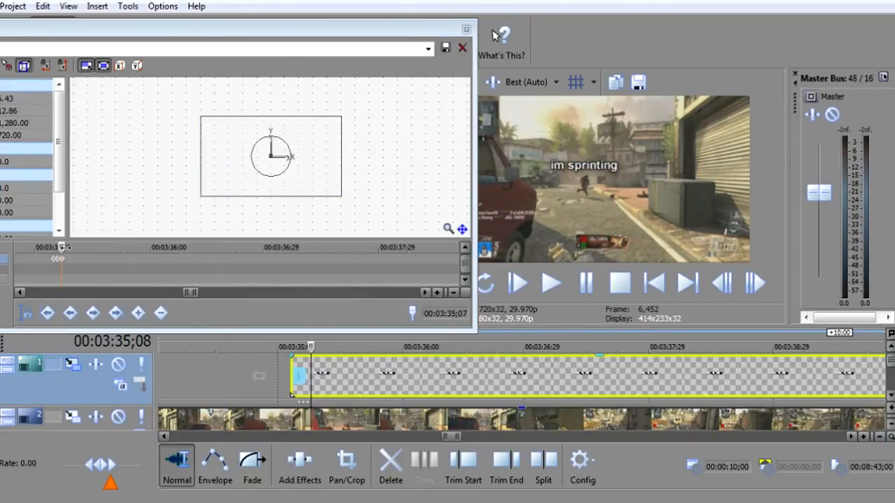
left_click(65, 247)
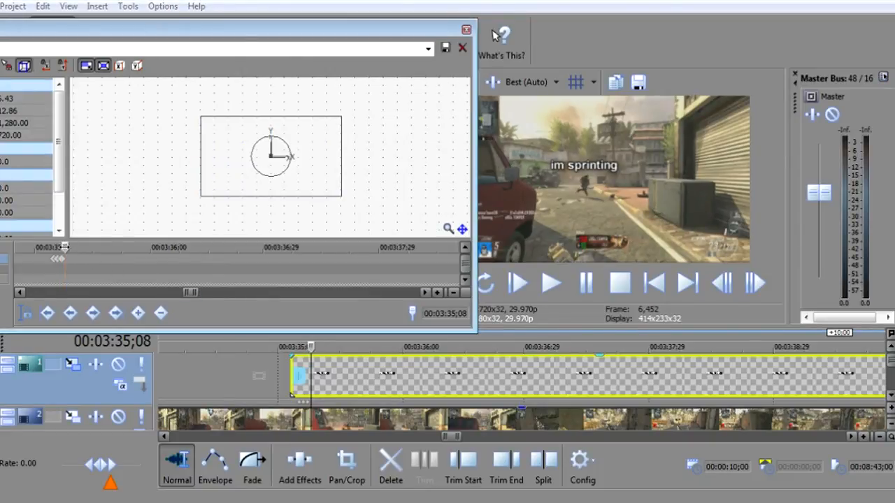
left_click(238, 191)
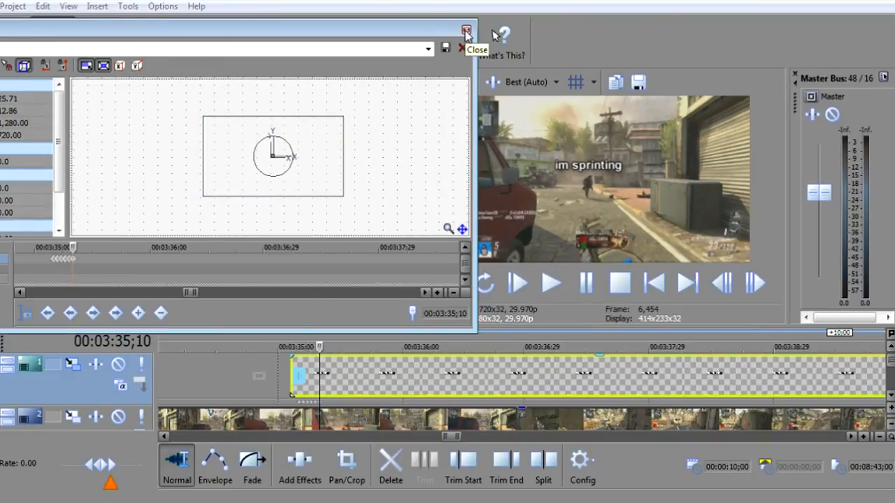
left_click(467, 30)
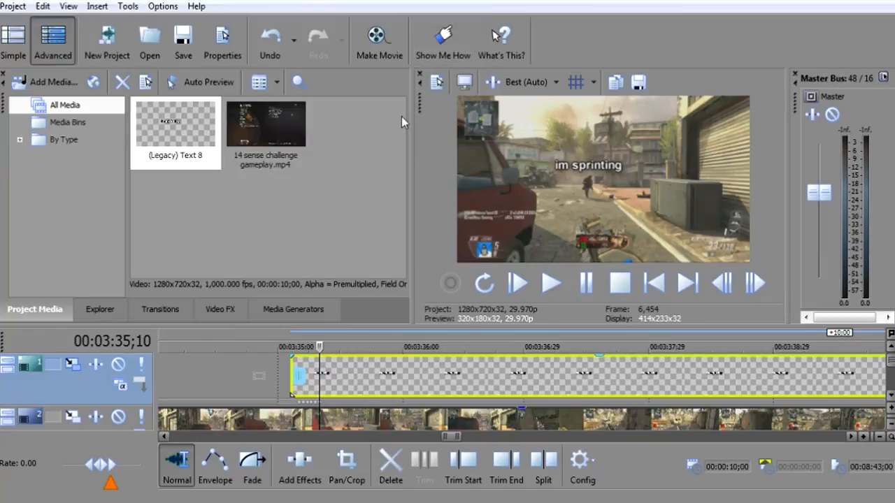
Zoom the timeline out and briefly play the footage from 00:03:34;29, just before the caption begins
left_click(274, 330)
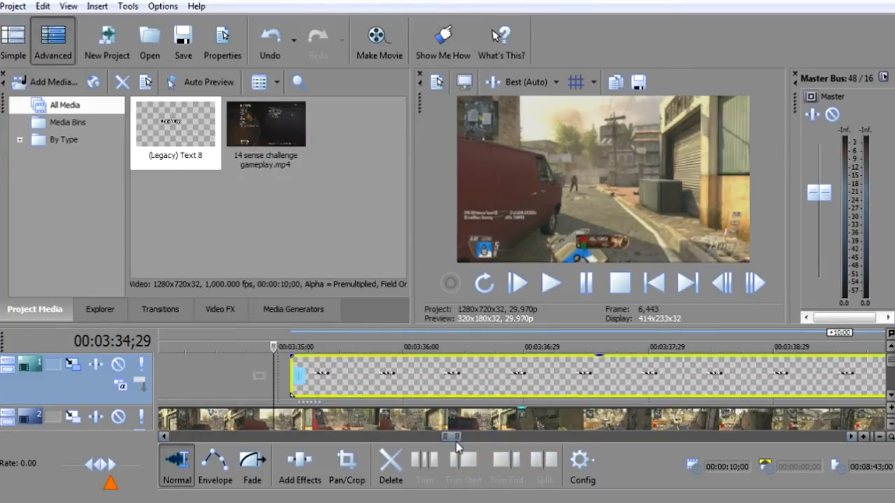
left_click_drag(461, 438, 715, 441)
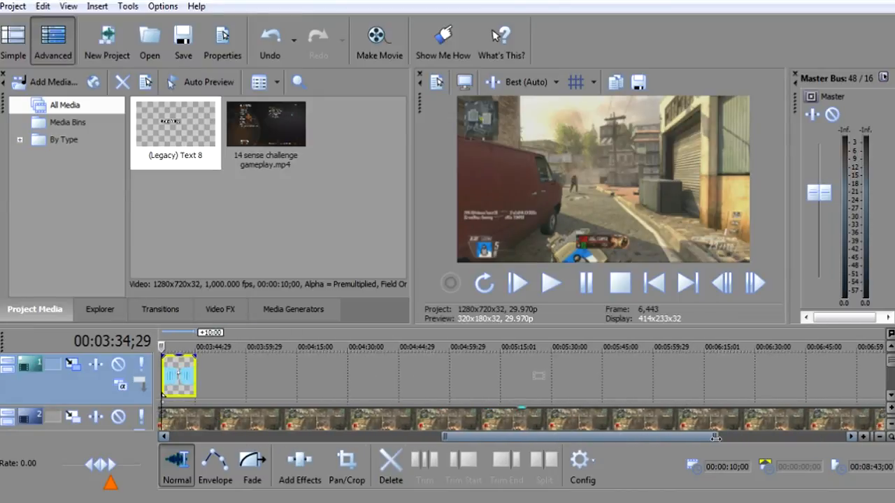
left_click(567, 296)
left_click(600, 297)
Lower the video preview quality from Best to Preview (Auto)
left_click(528, 81)
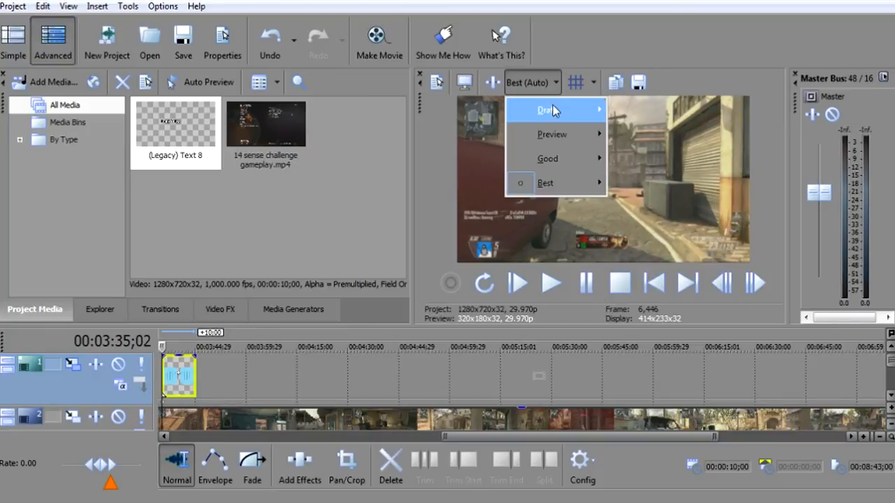
mouse_move(560, 133)
left_click(657, 137)
Play the caption's tracked motion in short bursts up to 00:03:35;14 to check that it follows the player
left_click(586, 282)
left_click(586, 282)
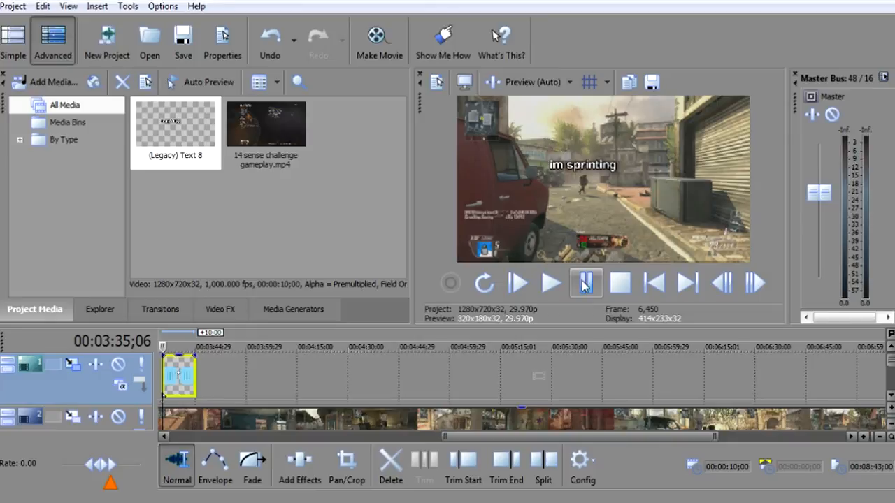
left_click(586, 283)
left_click(586, 282)
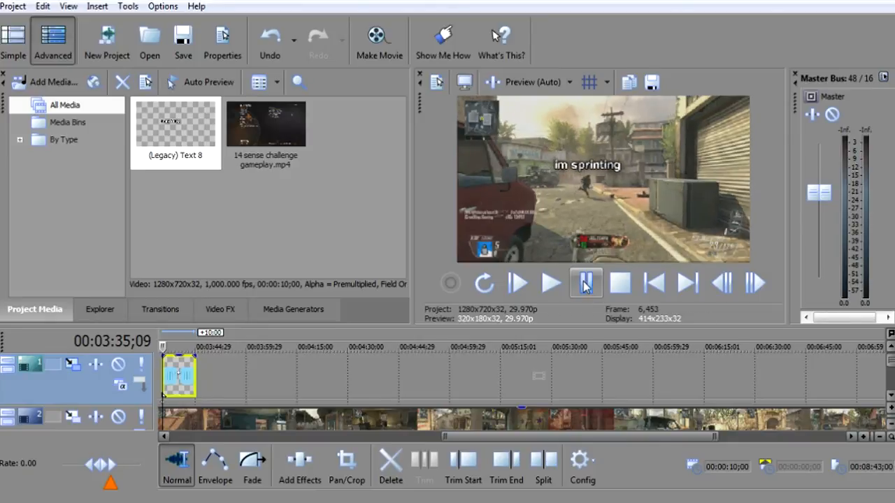
left_click(585, 284)
left_click(585, 284)
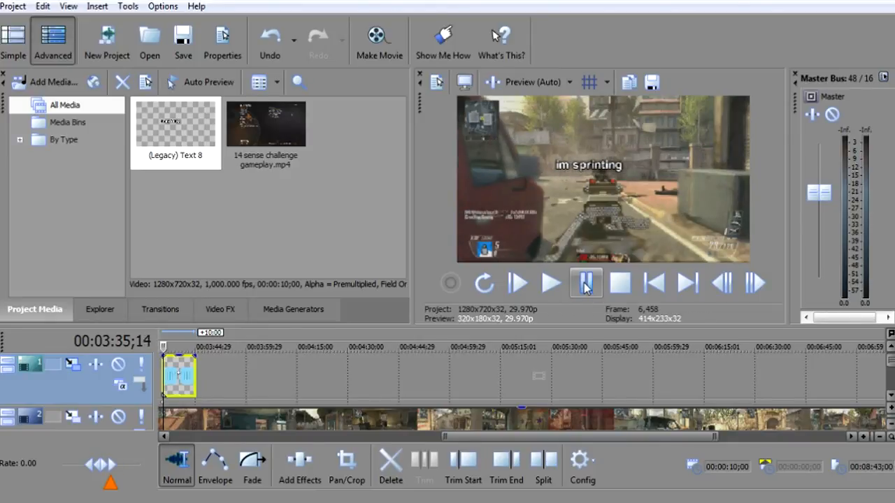
Return to the start of the caption and replay its motion in short bursts, pausing at 00:03:35;11
left_click(160, 332)
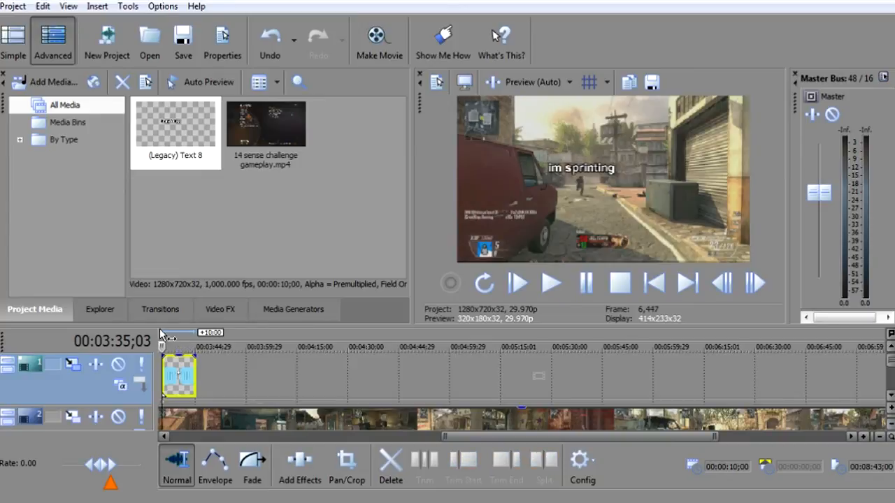
left_click(590, 292)
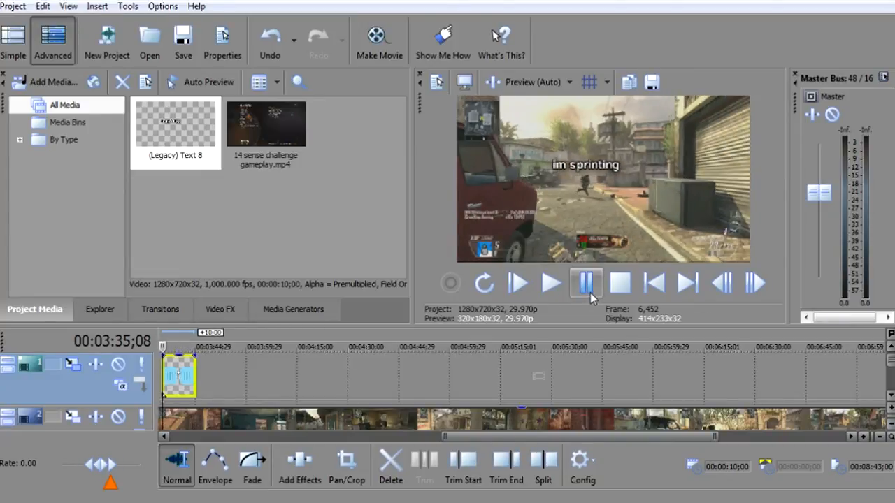
key("space")
left_click(592, 292)
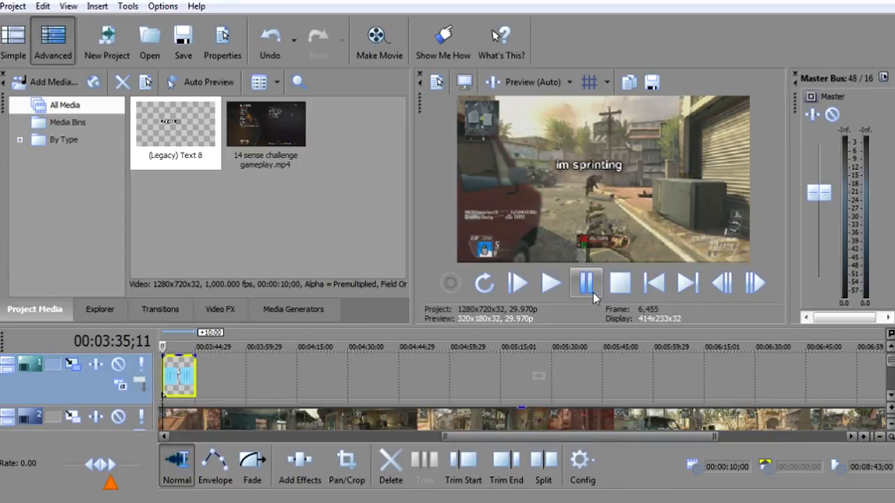